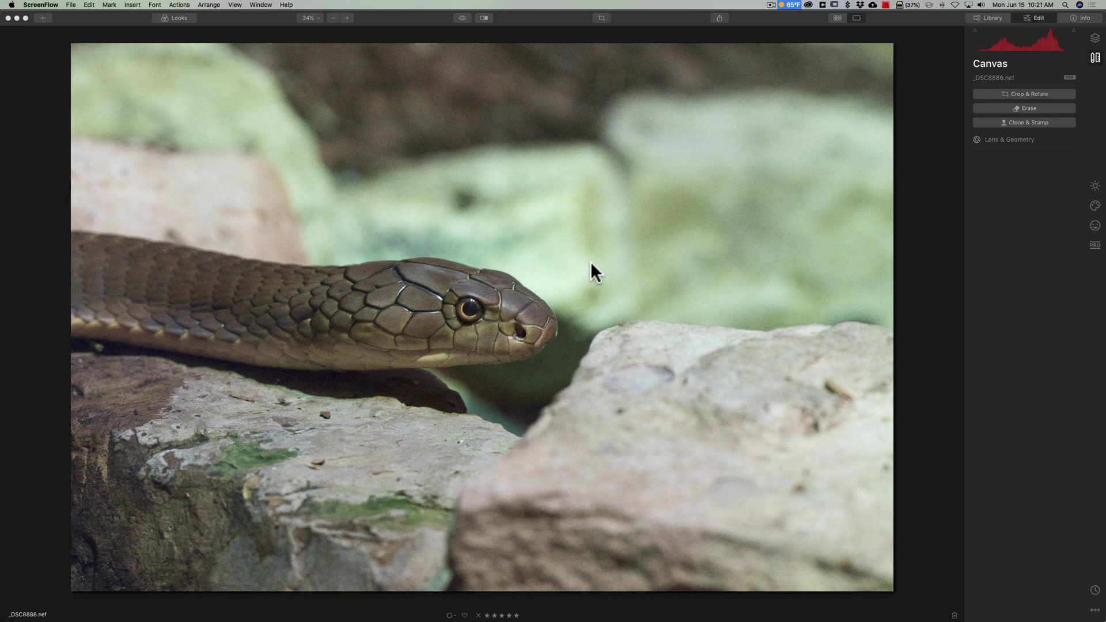
# Step: Turn on Auto Distortion Corrections, Remove Chromatic Aberrations and Defringe under Lens & Geometry
pyautogui.click(521, 344)
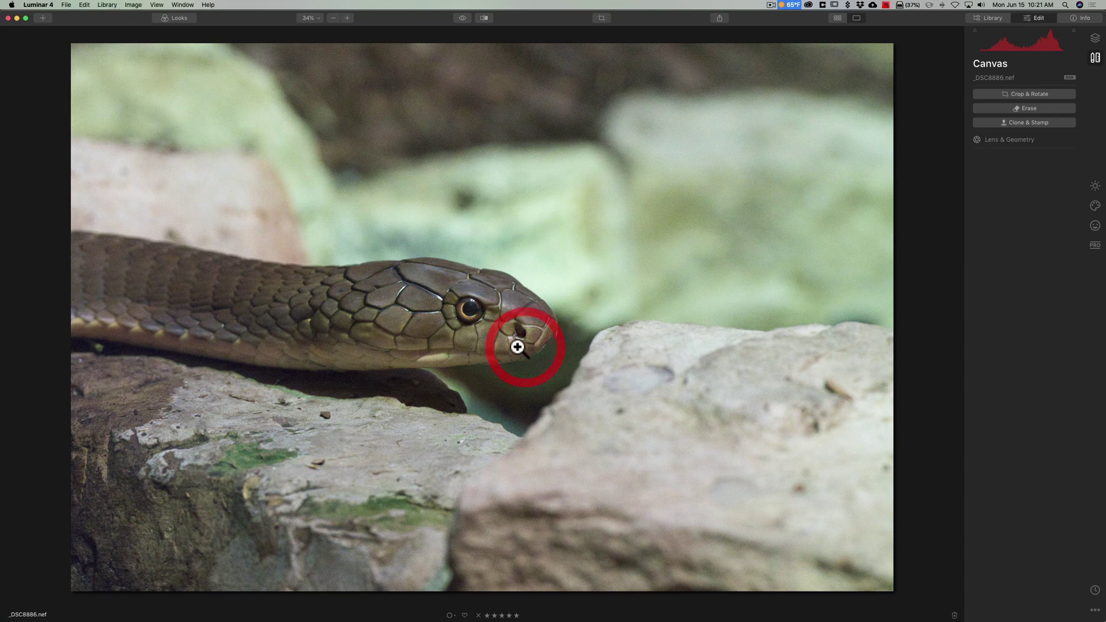
pyautogui.click(509, 355)
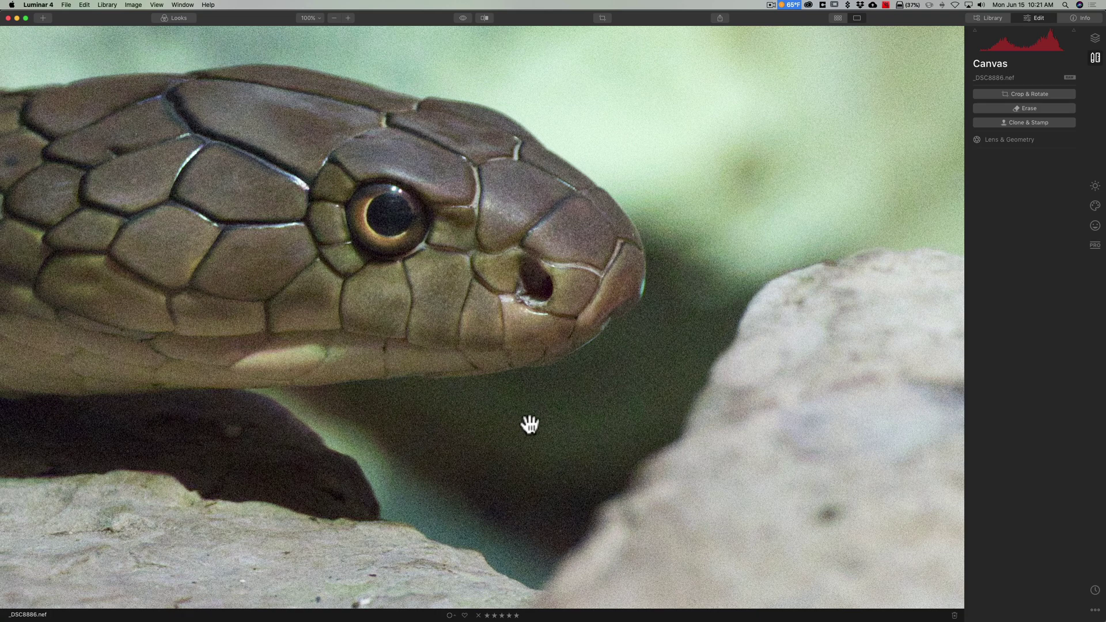
pyautogui.click(520, 358)
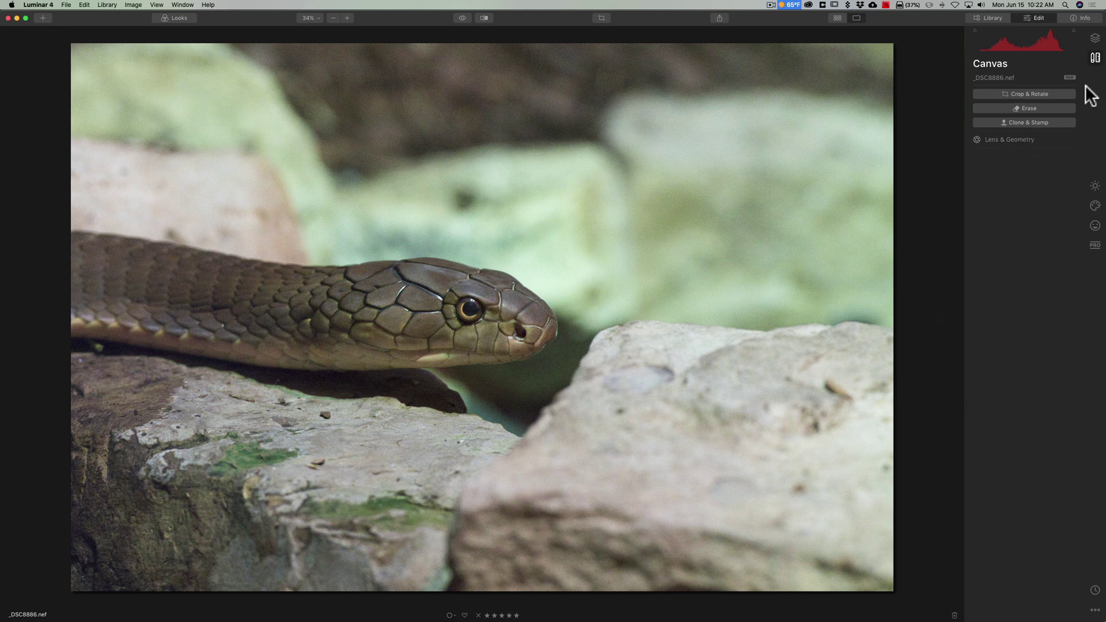
pyautogui.click(1012, 139)
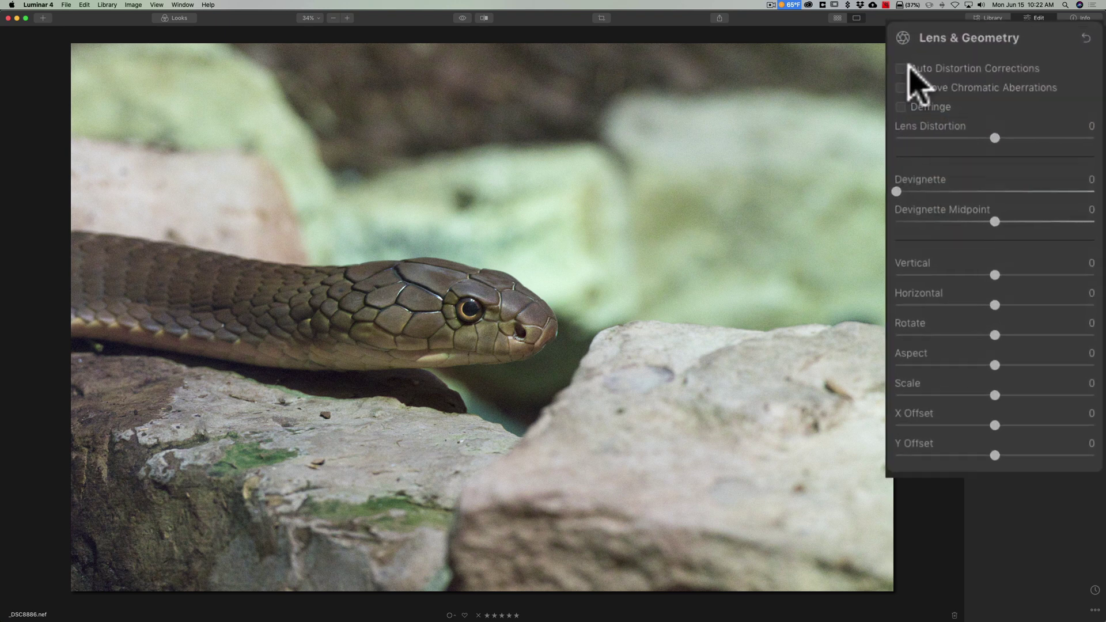
pyautogui.click(898, 62)
pyautogui.click(899, 82)
pyautogui.click(898, 102)
pyautogui.click(1019, 139)
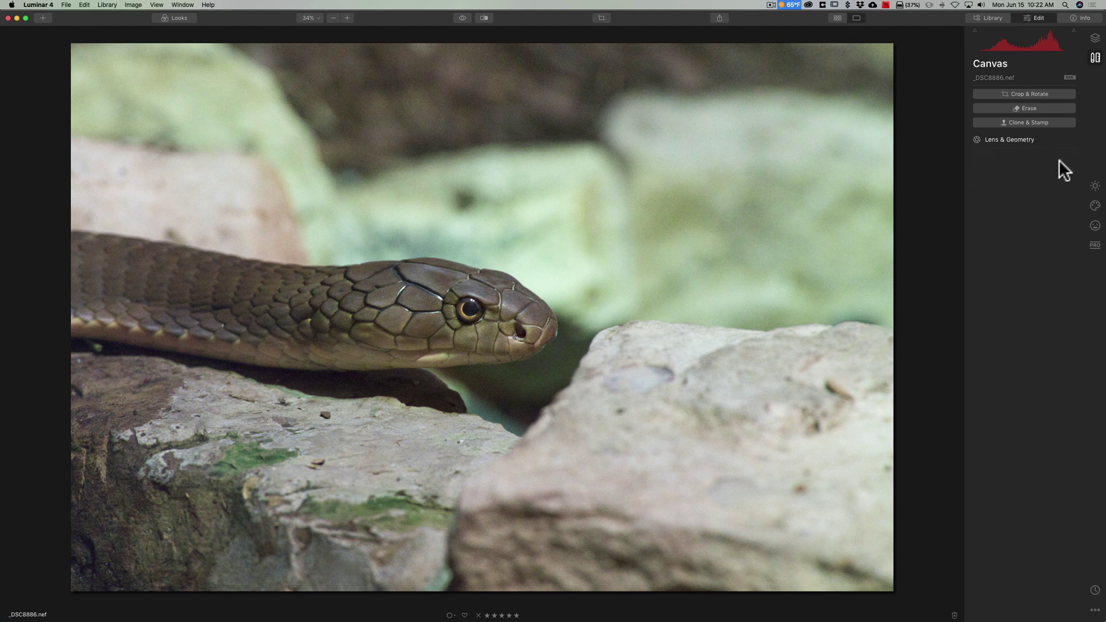
# Step: Show the Essentials Light adjustments, keeping White Balance at As Shot
pyautogui.click(1094, 188)
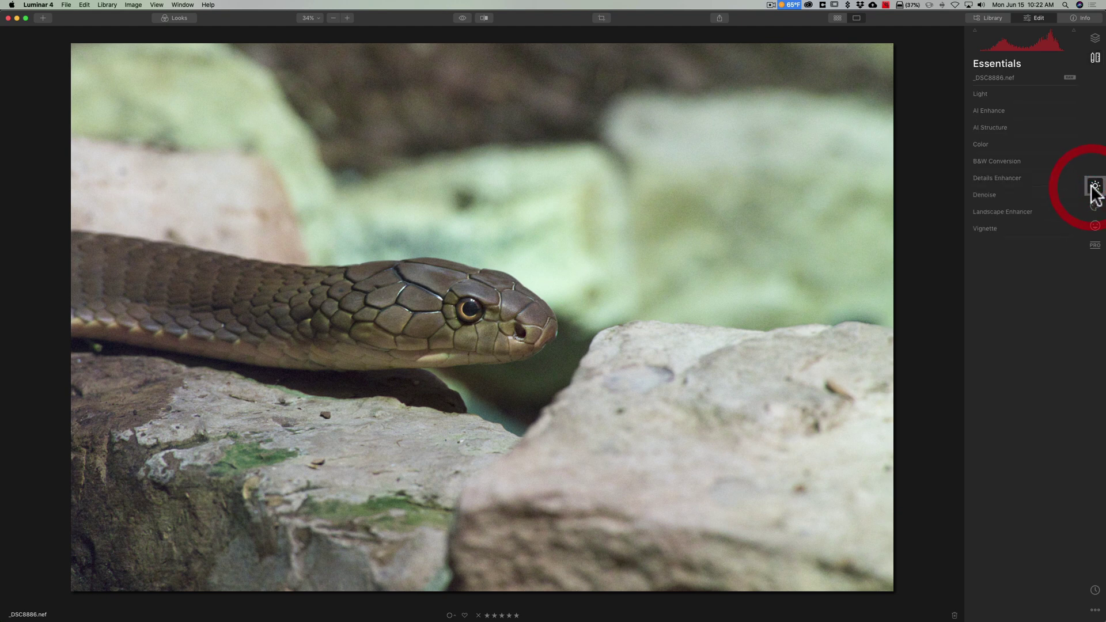
pyautogui.click(1008, 94)
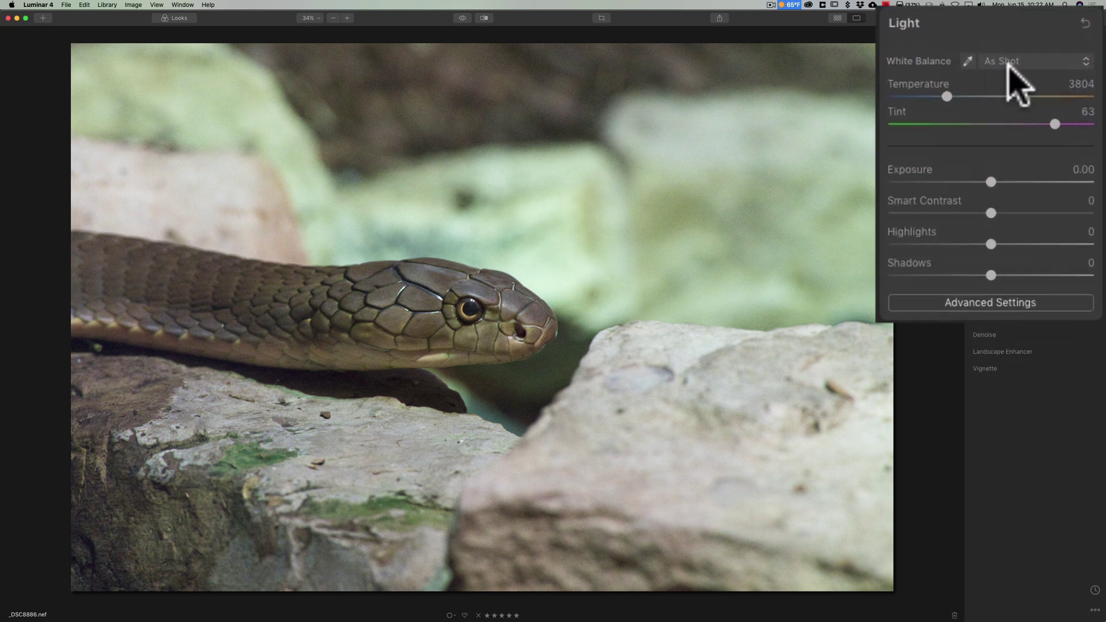
pyautogui.click(1039, 61)
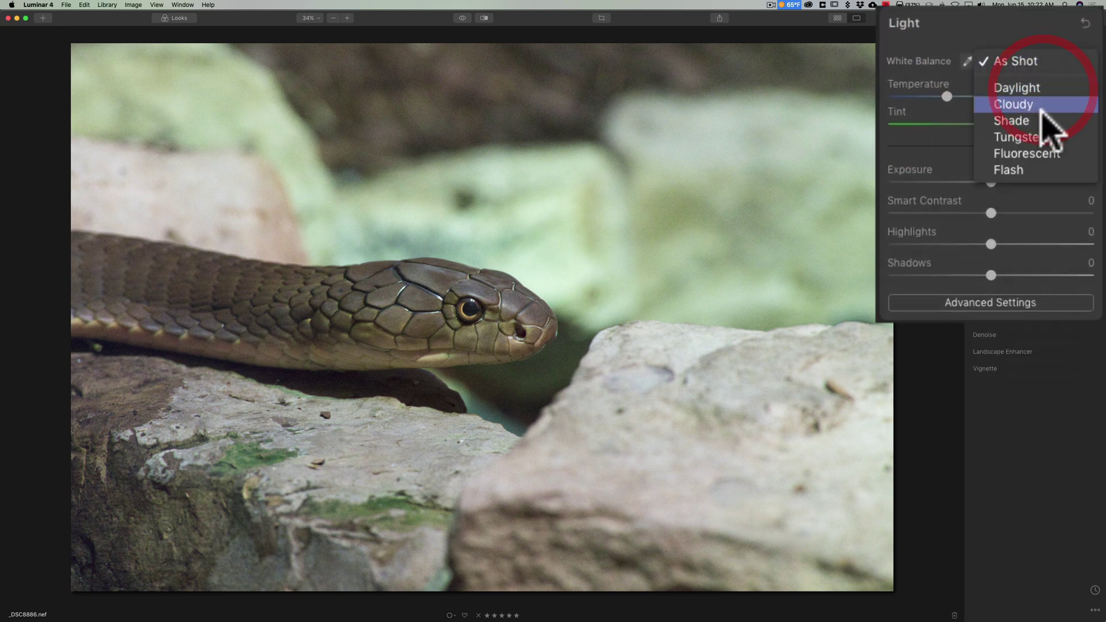
pyautogui.click(1040, 62)
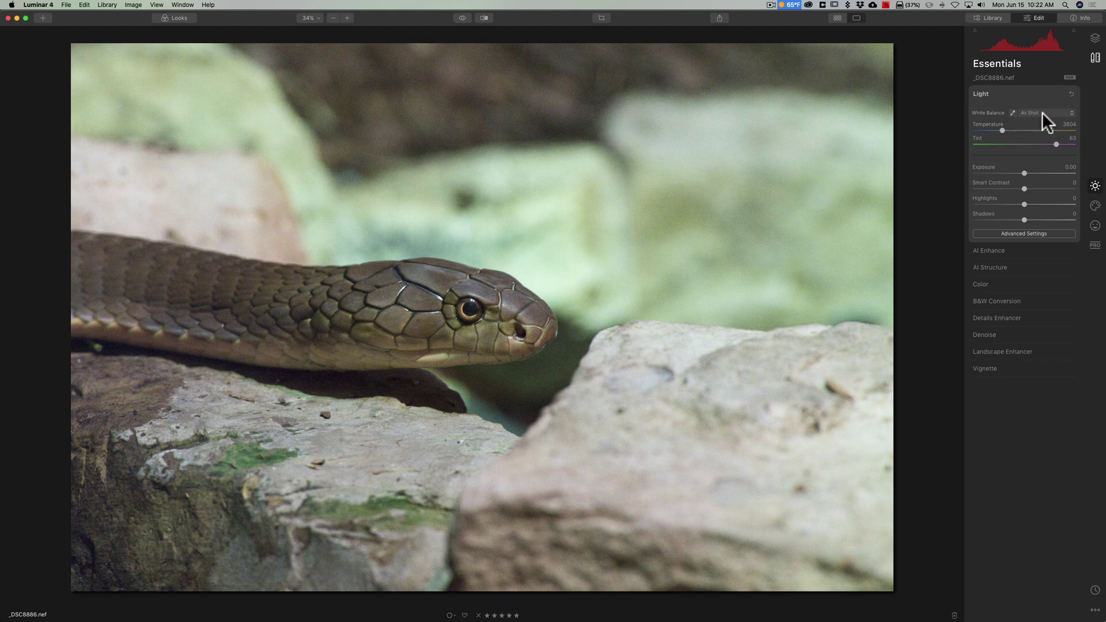
pyautogui.click(1024, 232)
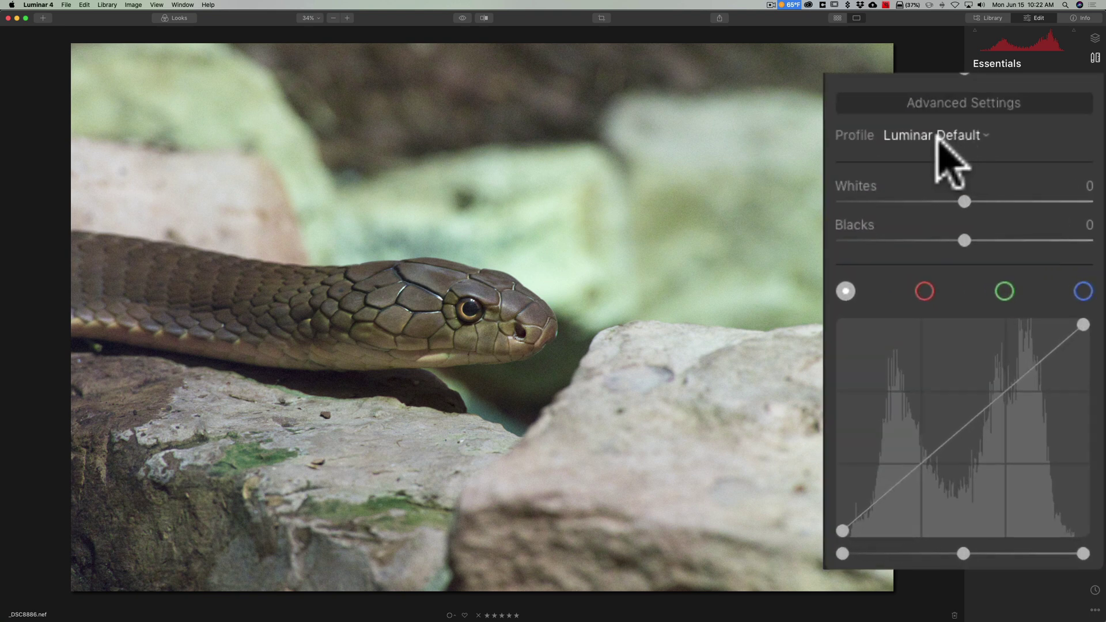
pyautogui.click(1027, 247)
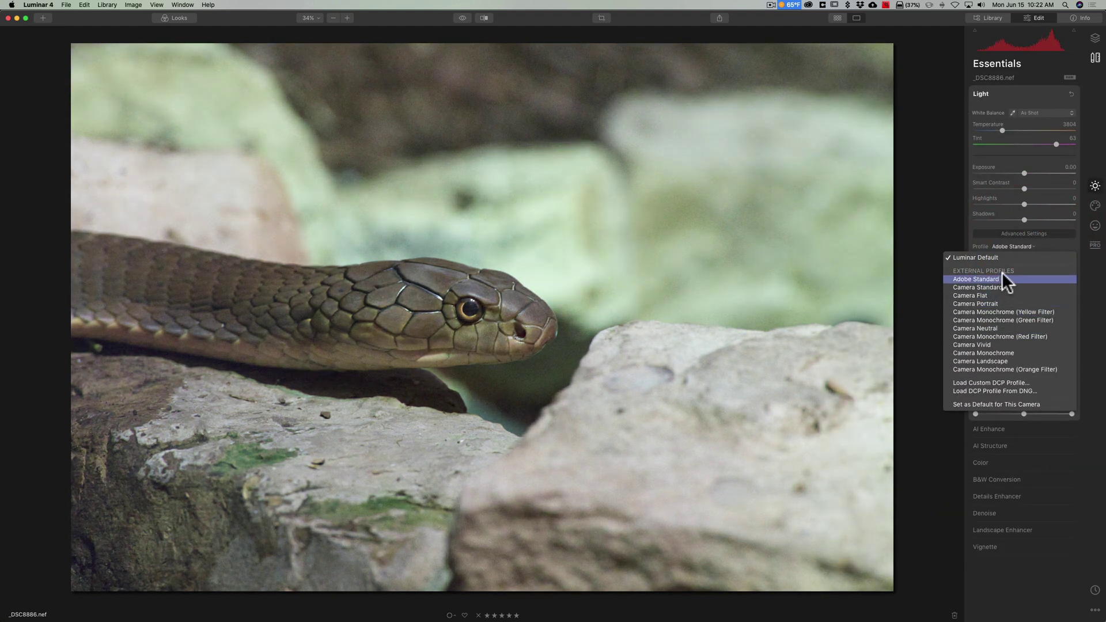
pyautogui.click(1042, 239)
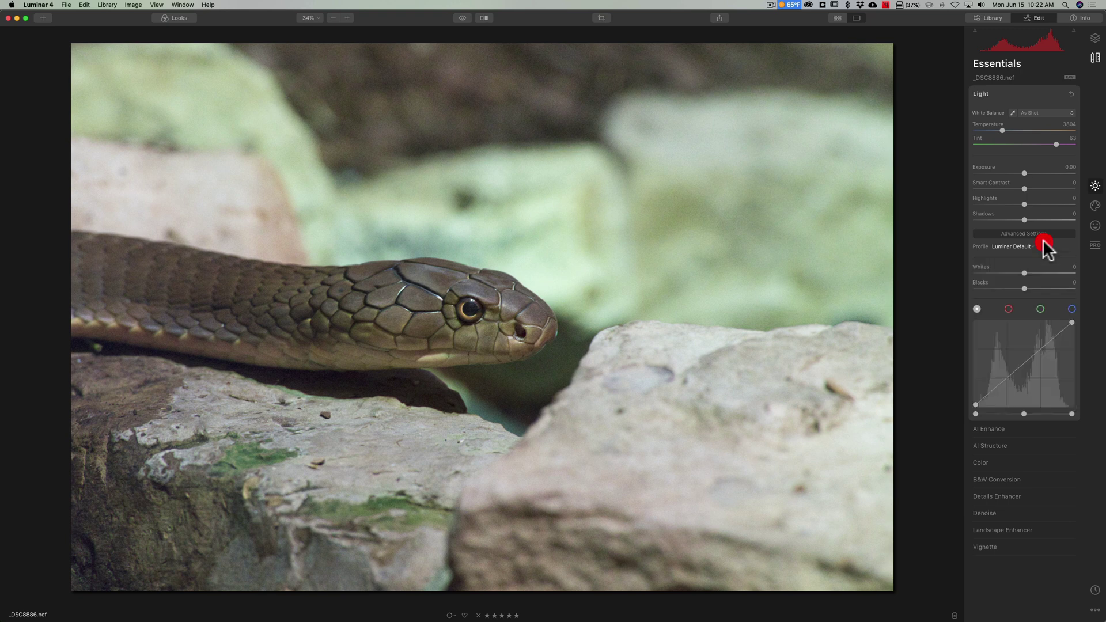
pyautogui.click(1026, 233)
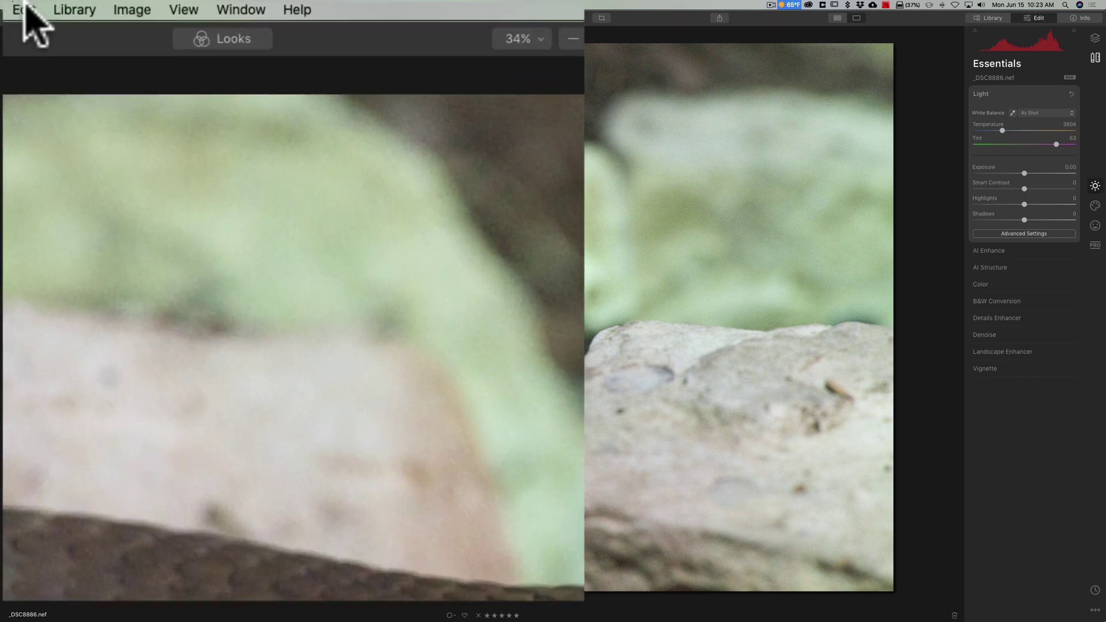
pyautogui.click(84, 5)
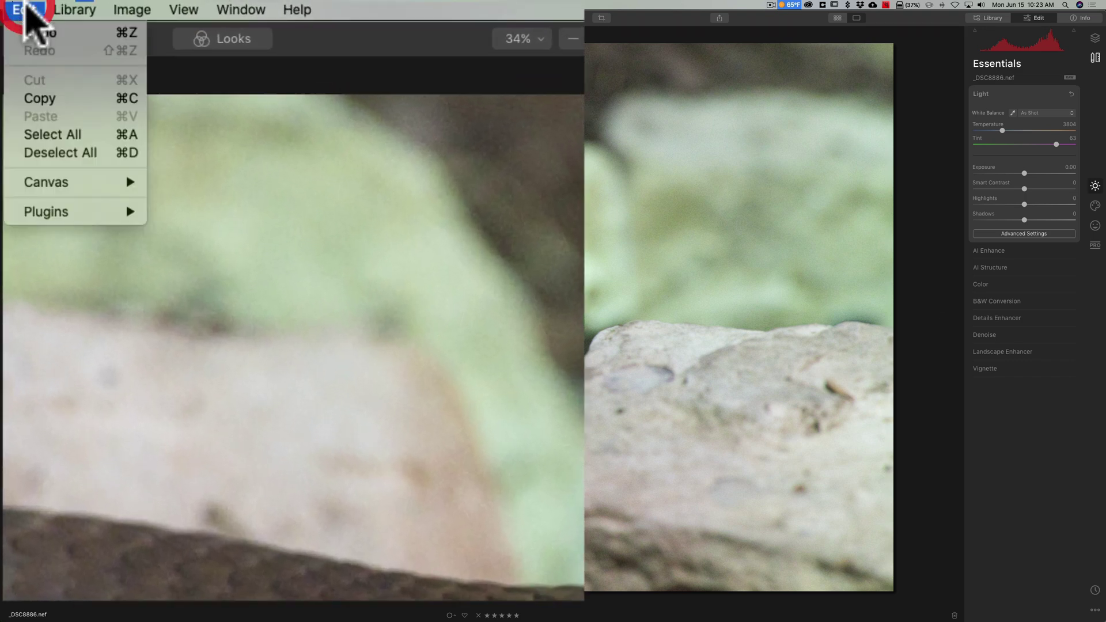
pyautogui.moveTo(43, 212)
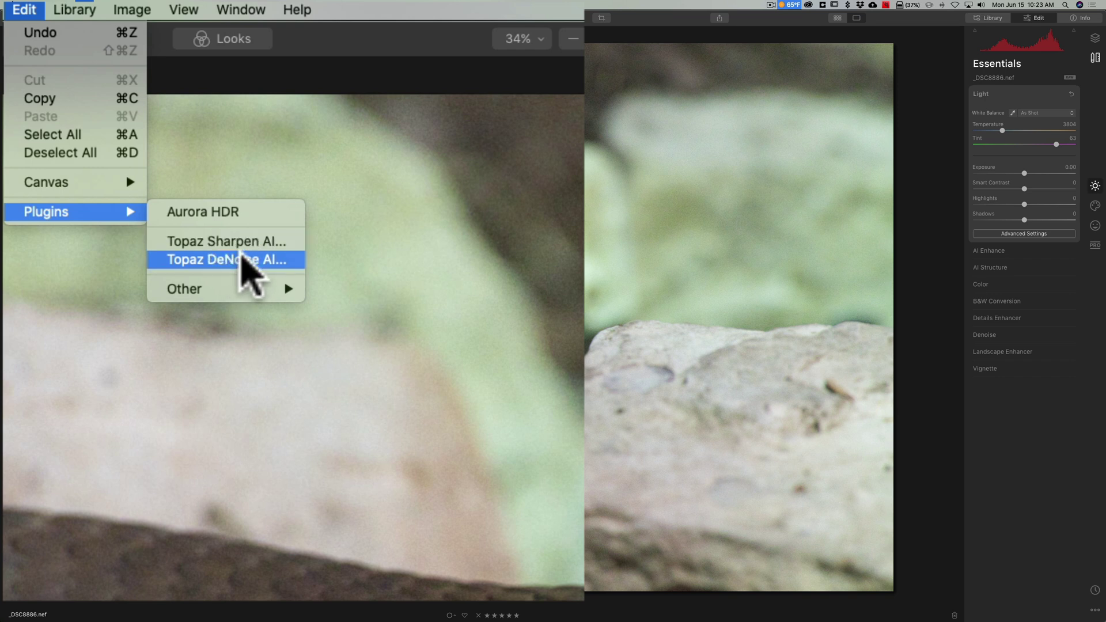
pyautogui.moveTo(238, 282)
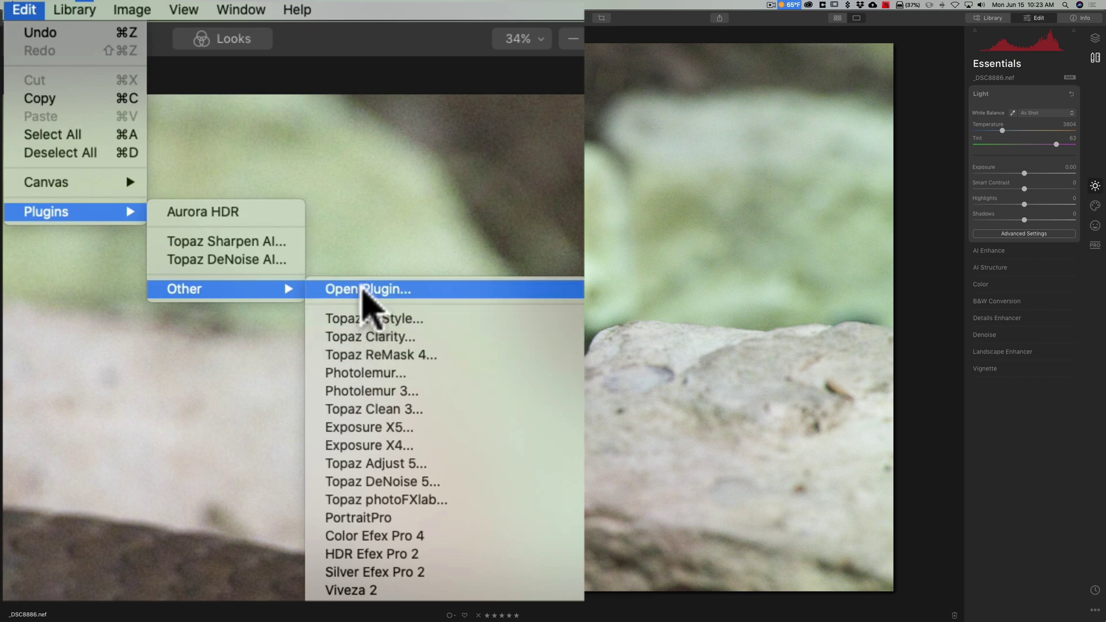
pyautogui.click(364, 289)
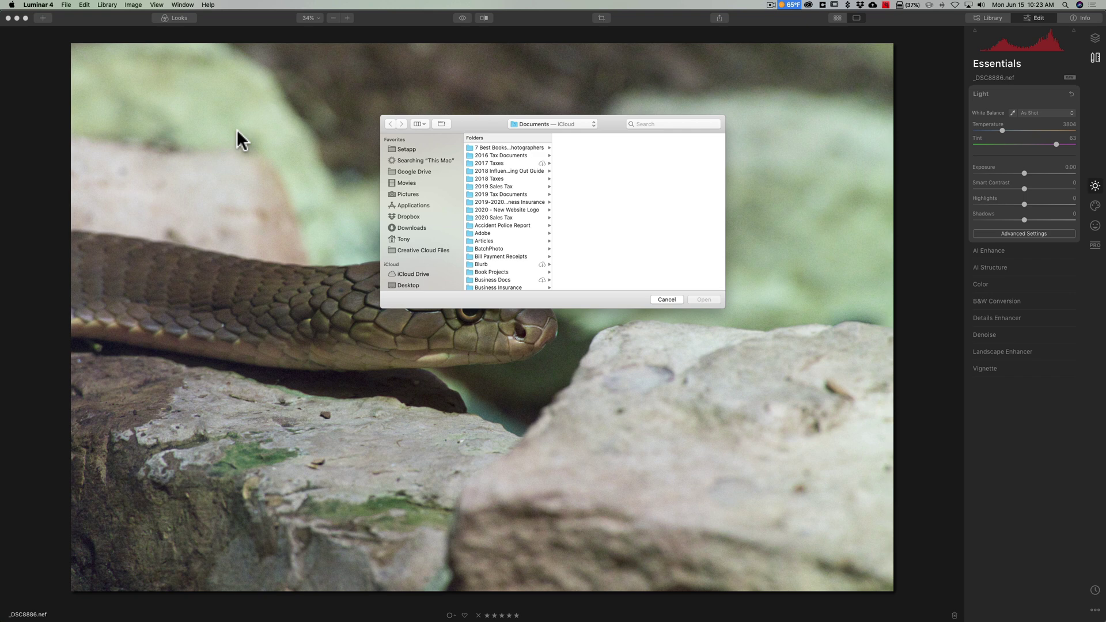
pyautogui.click(666, 299)
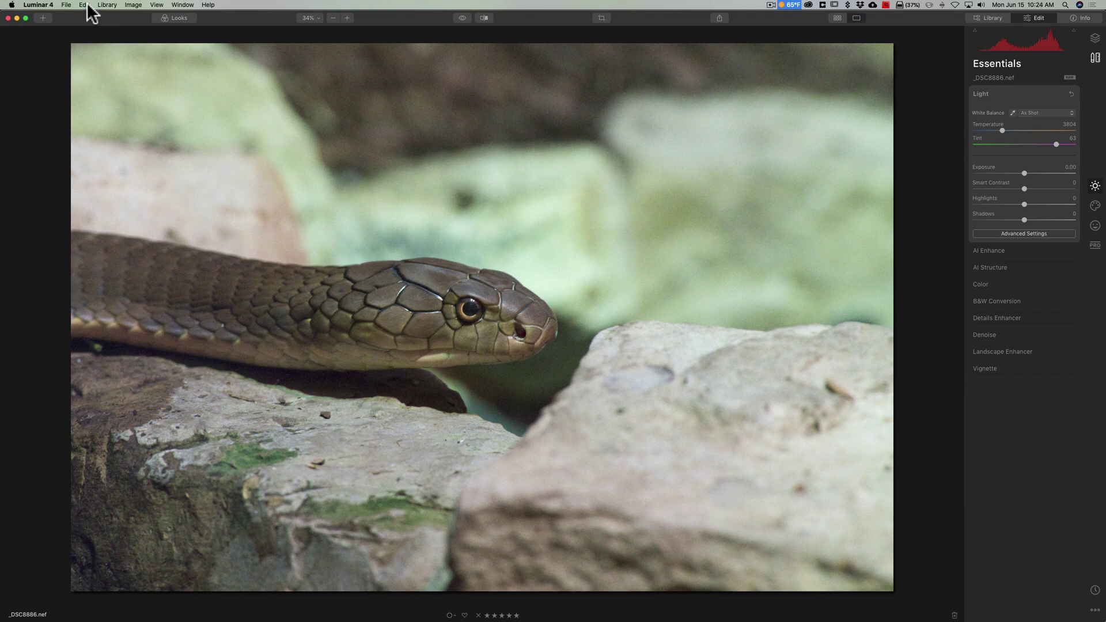
# Step: Send the cobra photo to Topaz DeNoise AI through Edit > Plugins
pyautogui.click(87, 6)
pyautogui.moveTo(102, 95)
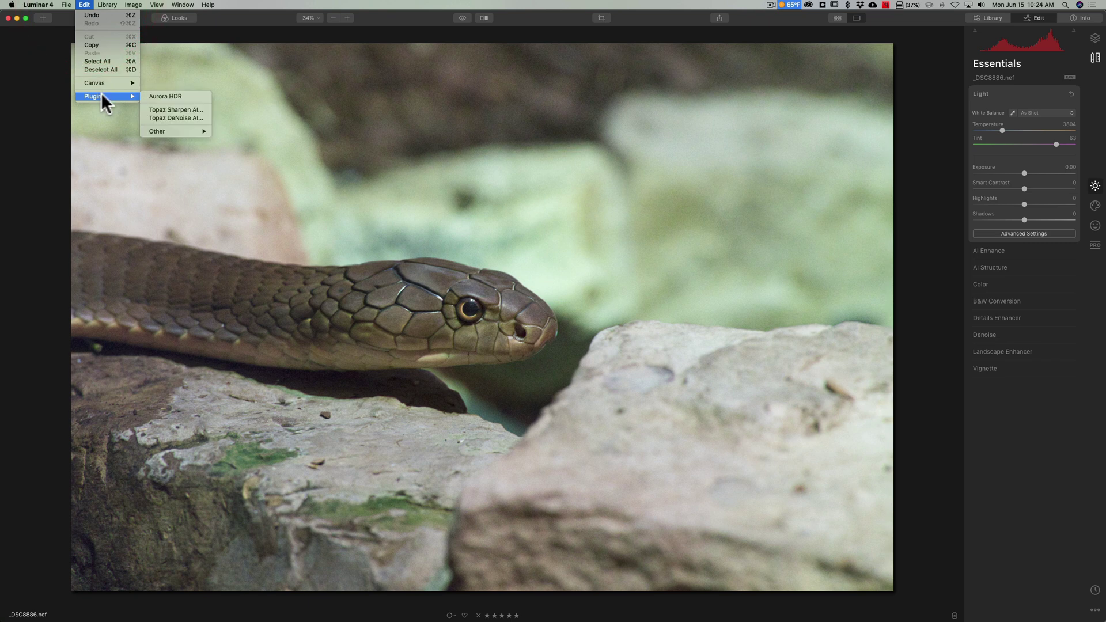
pyautogui.click(178, 118)
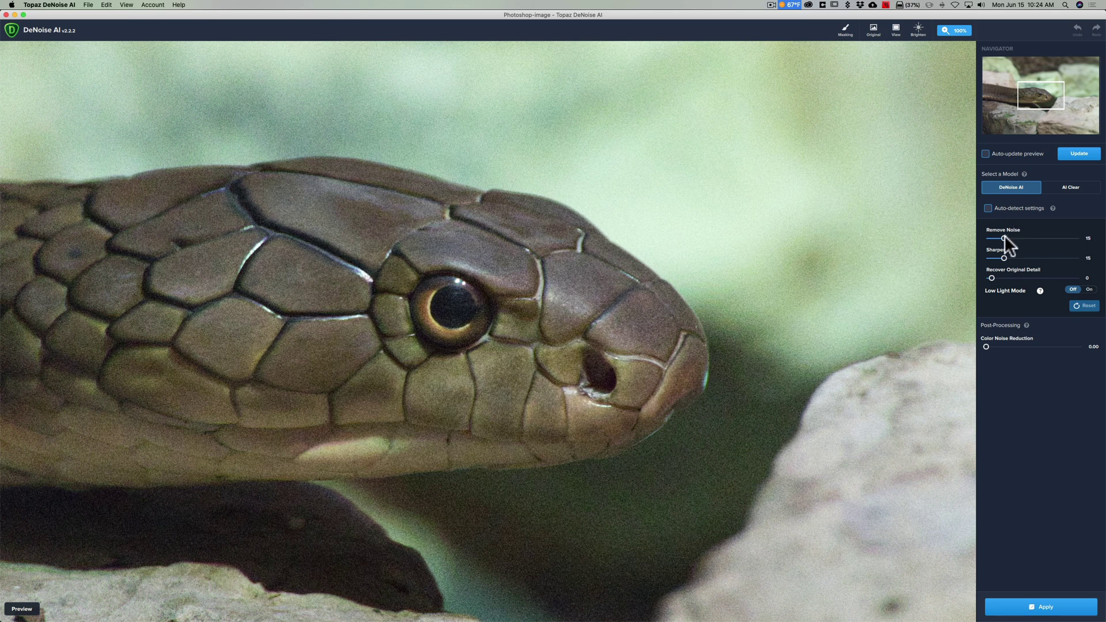
# Step: Set Remove Noise to about 55 and Sharpen to 15, then update the preview
pyautogui.moveTo(1007, 238); pyautogui.dragTo(1027, 238)
pyautogui.moveTo(949, 245); pyautogui.dragTo(967, 247)
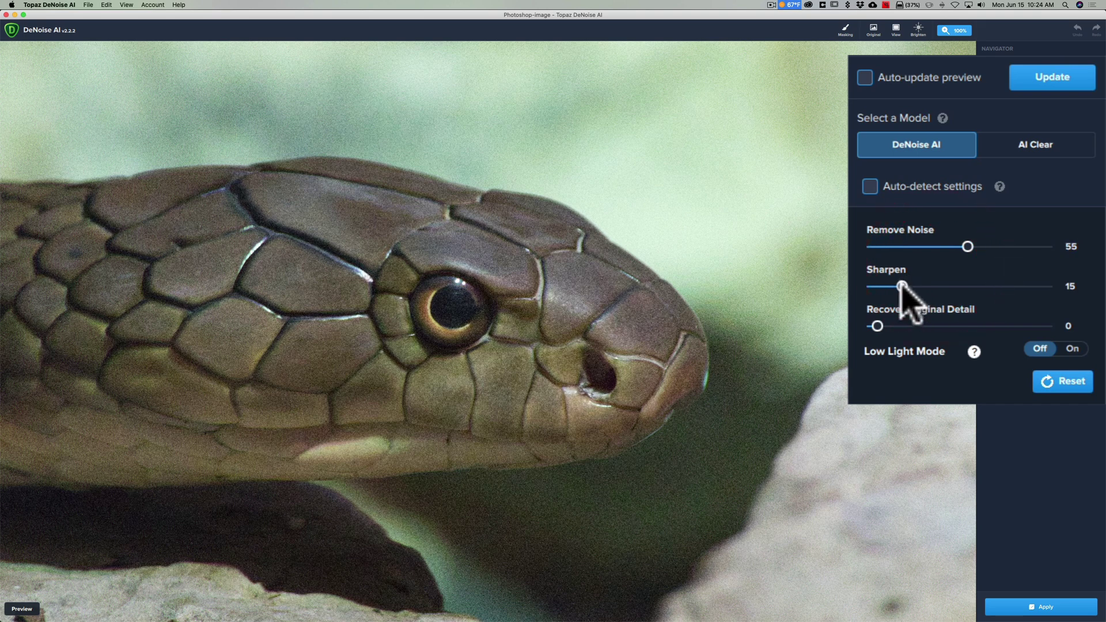
pyautogui.moveTo(901, 286); pyautogui.dragTo(909, 286)
pyautogui.moveTo(909, 286); pyautogui.dragTo(903, 286)
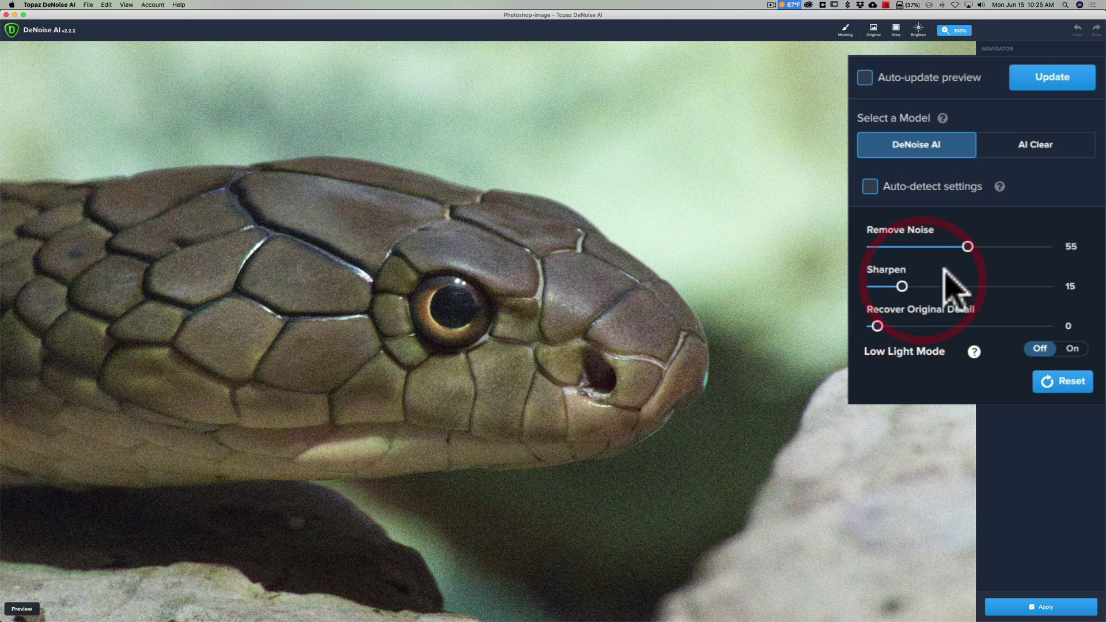
pyautogui.click(1049, 79)
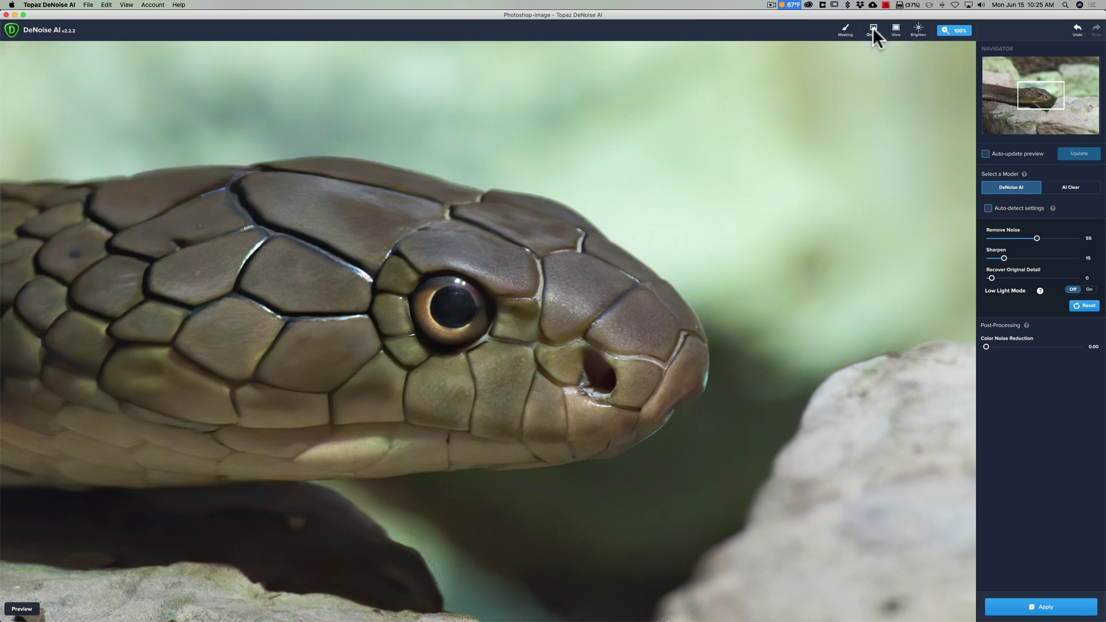
# Step: Compare the denoised preview against the original, then apply the noise reduction
pyautogui.click(872, 28)
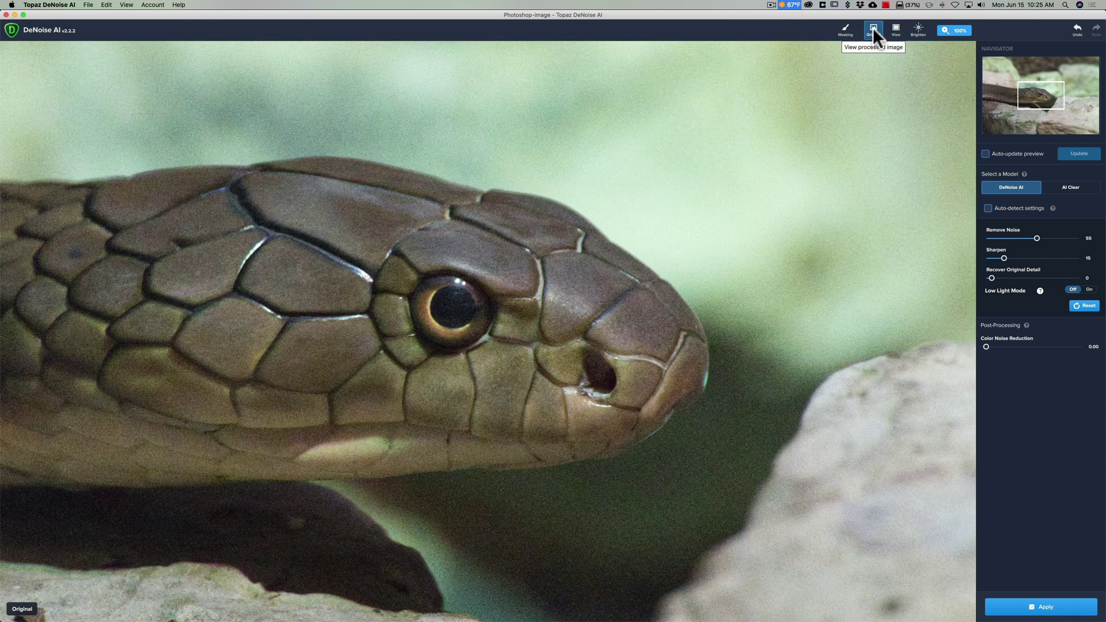
pyautogui.click(872, 27)
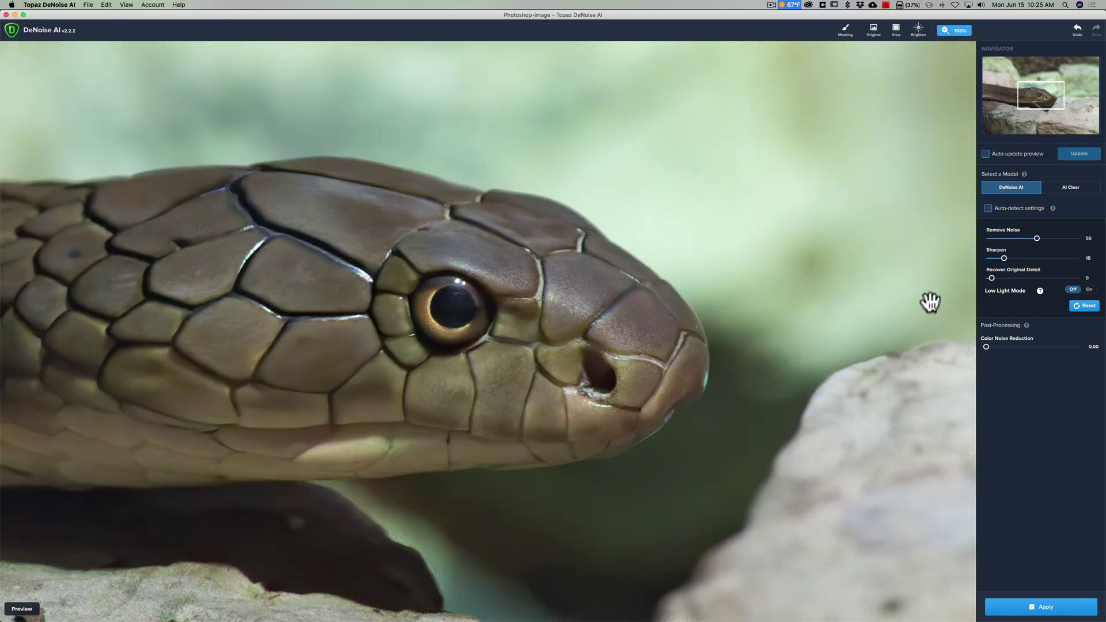
pyautogui.click(1049, 609)
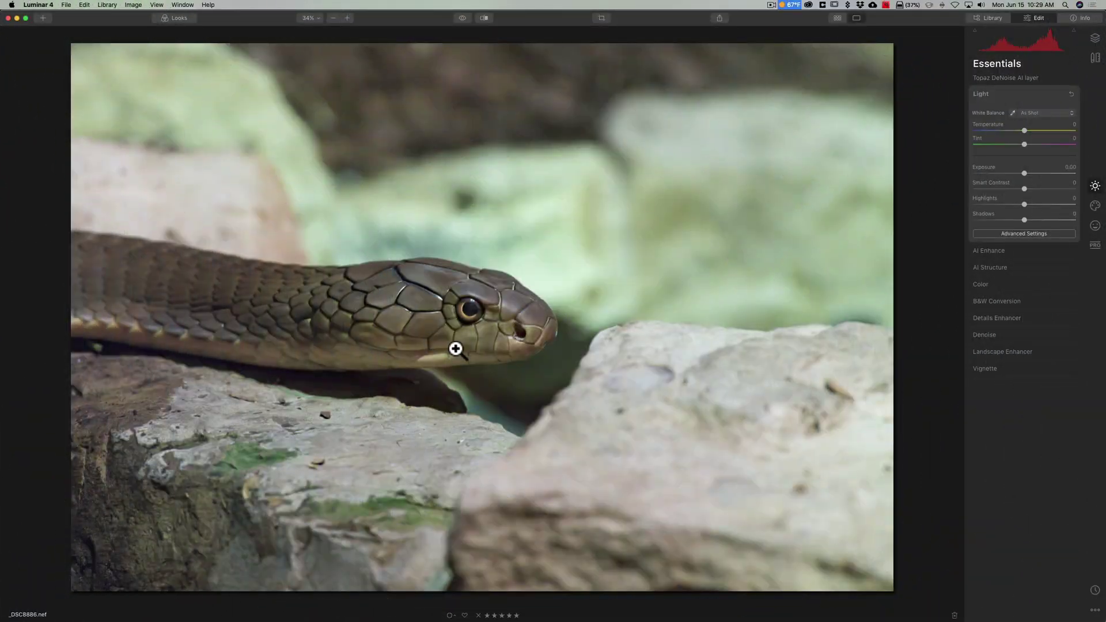
# Step: Confirm the DeNoise layer's White Balance stays As Shot and review the Advanced Settings
pyautogui.click(488, 331)
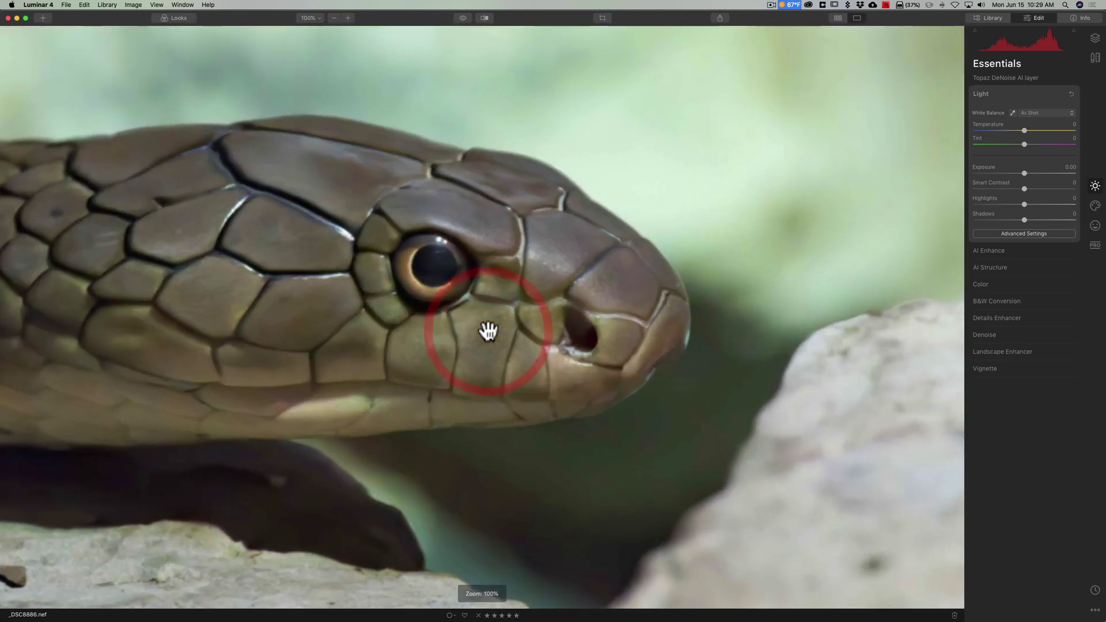
pyautogui.click(575, 318)
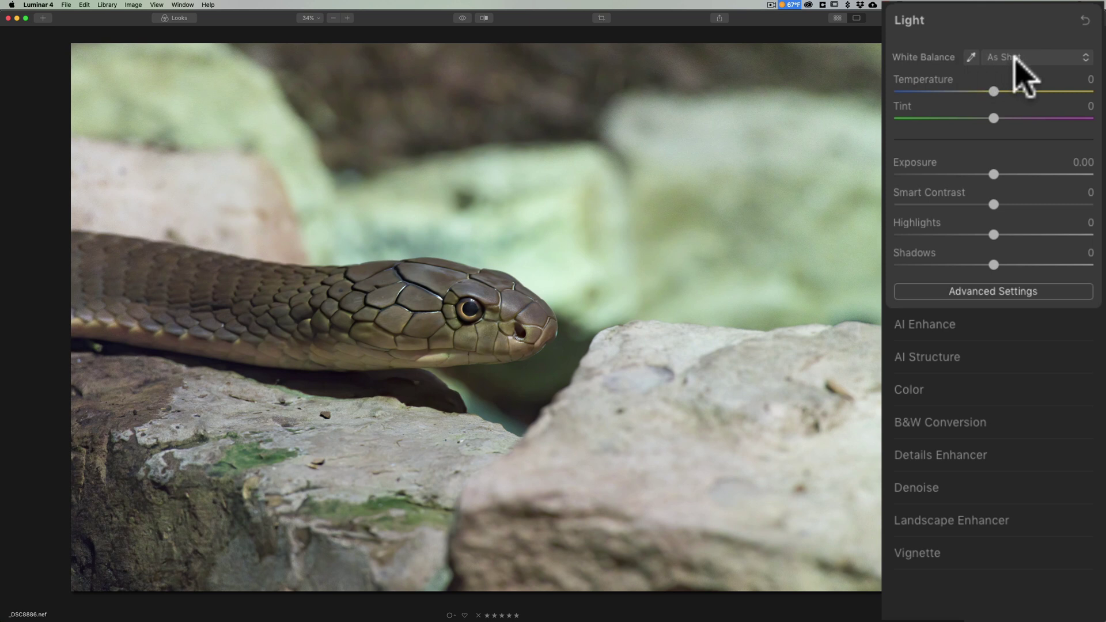
pyautogui.click(1081, 56)
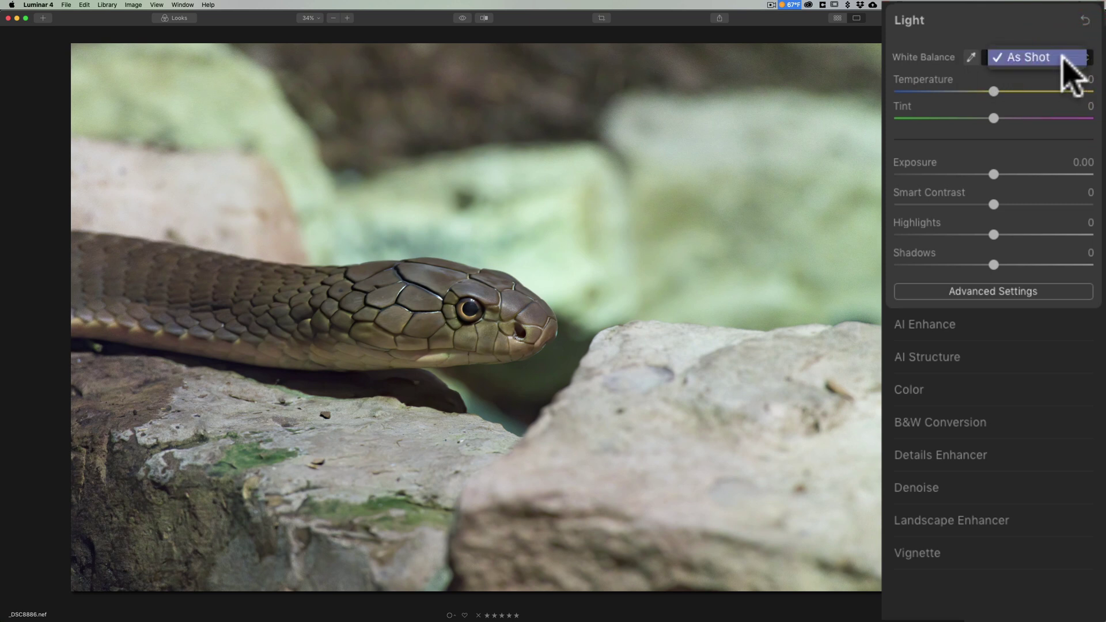
pyautogui.click(1063, 57)
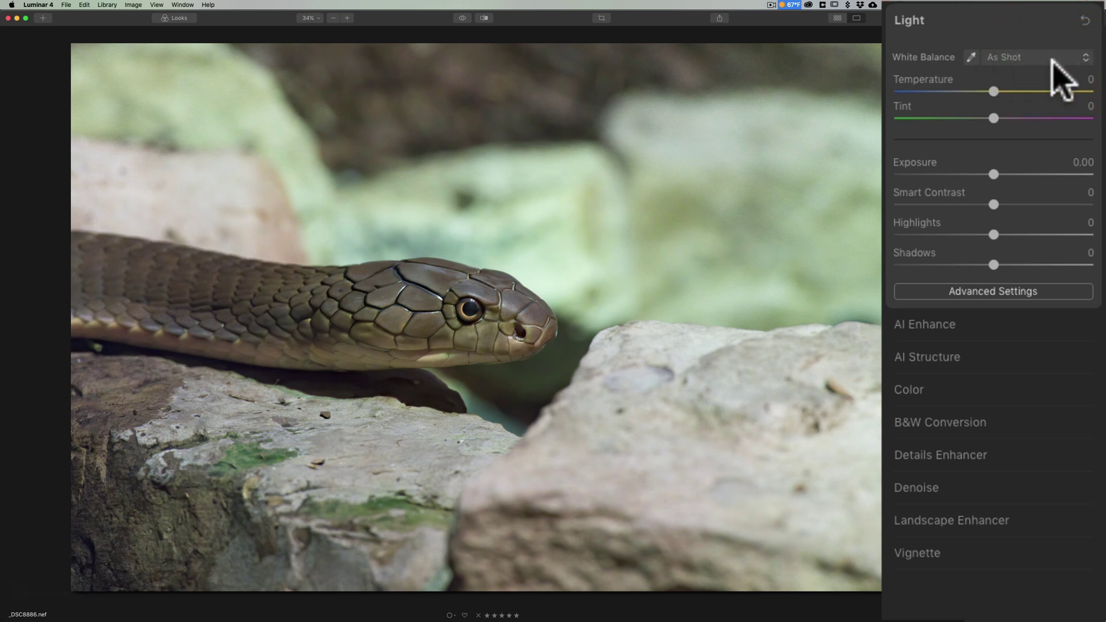
pyautogui.click(1011, 292)
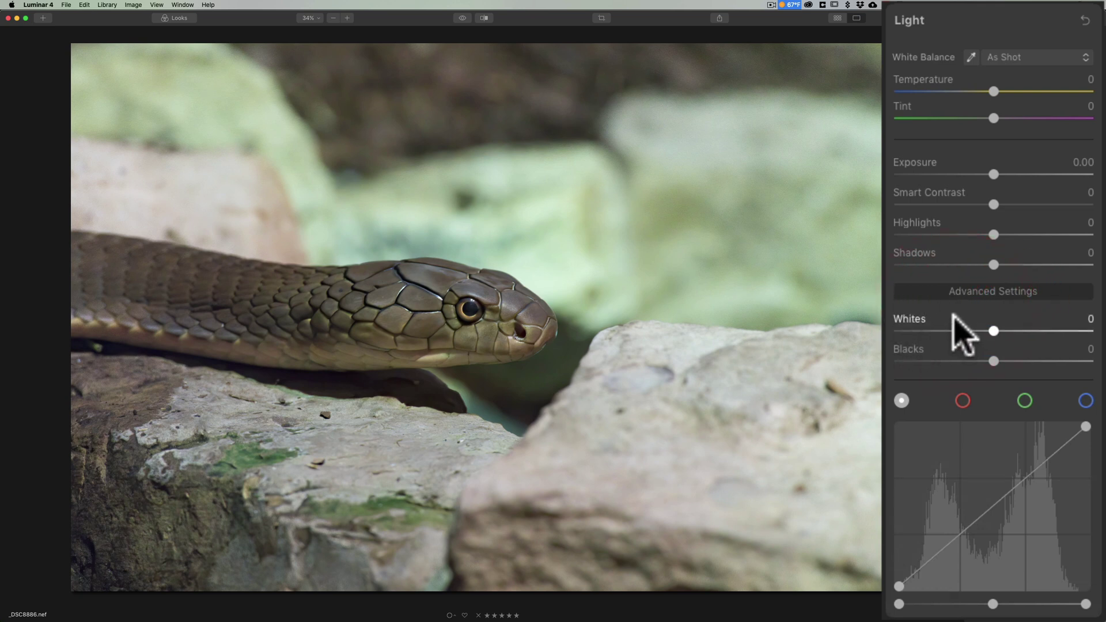
pyautogui.click(1002, 291)
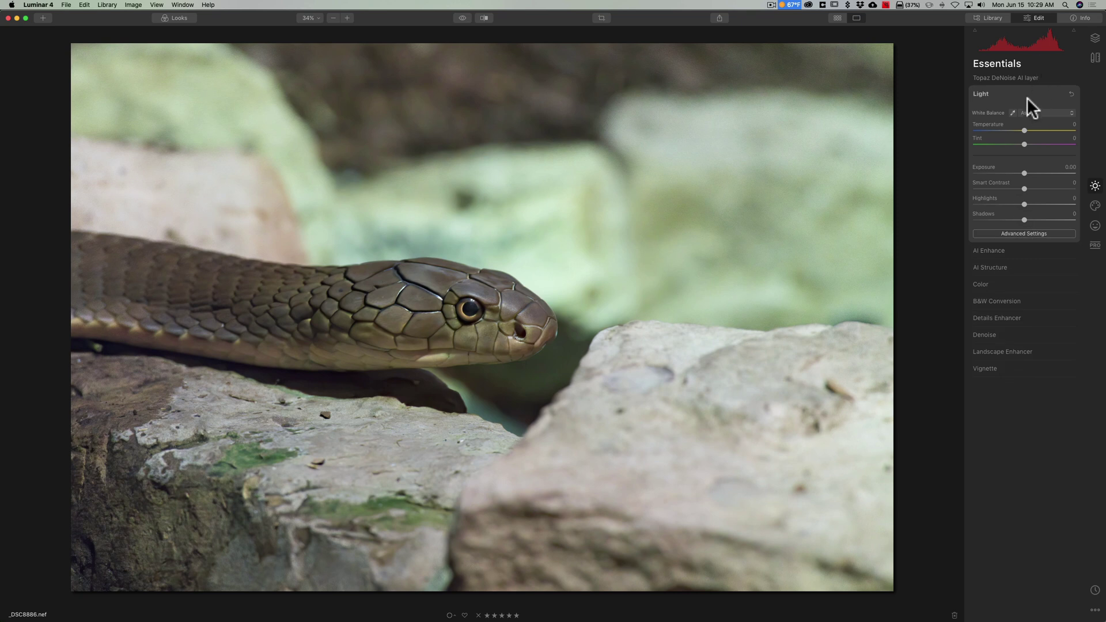
# Step: Select the original _DSC8886.nef layer in the Layers panel, hiding the Topaz DeNoise AI layer
pyautogui.click(1035, 91)
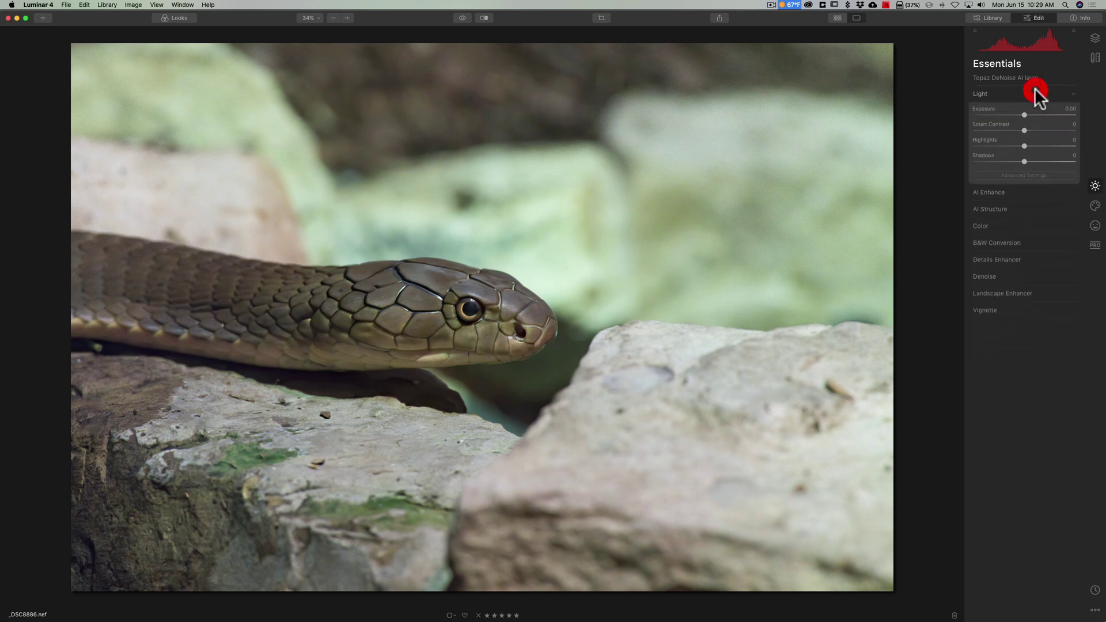
pyautogui.click(1094, 39)
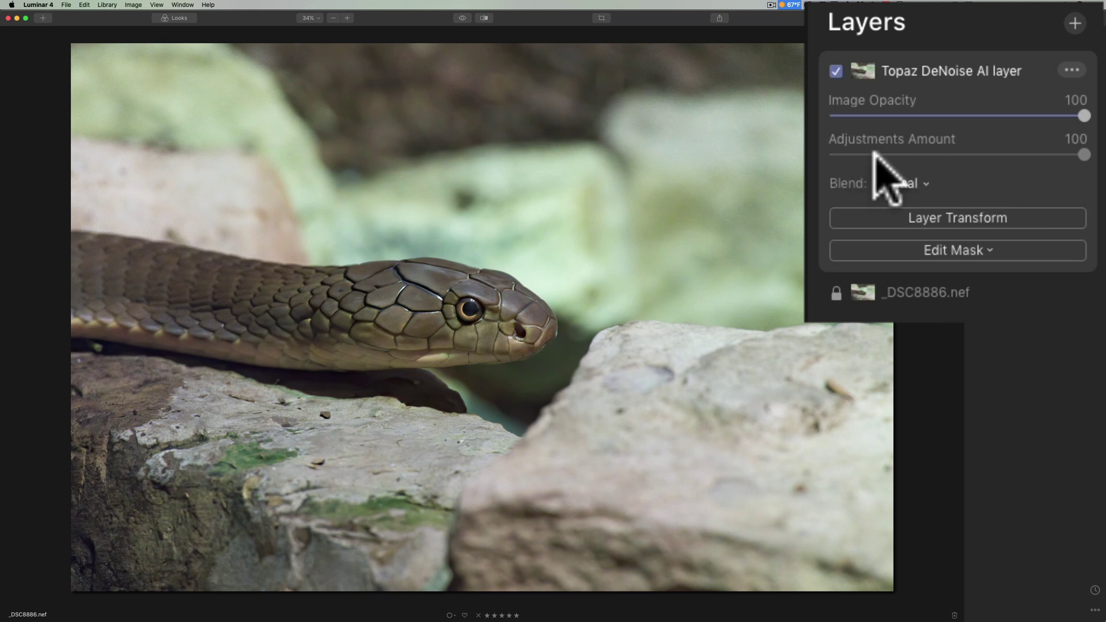
pyautogui.click(999, 289)
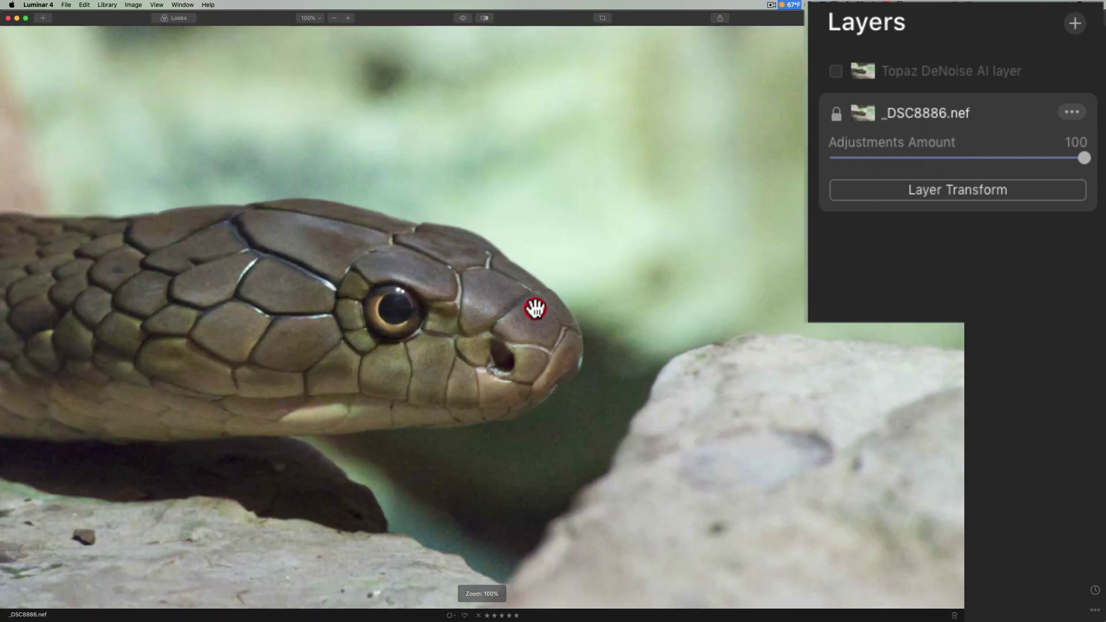
pyautogui.click(530, 307)
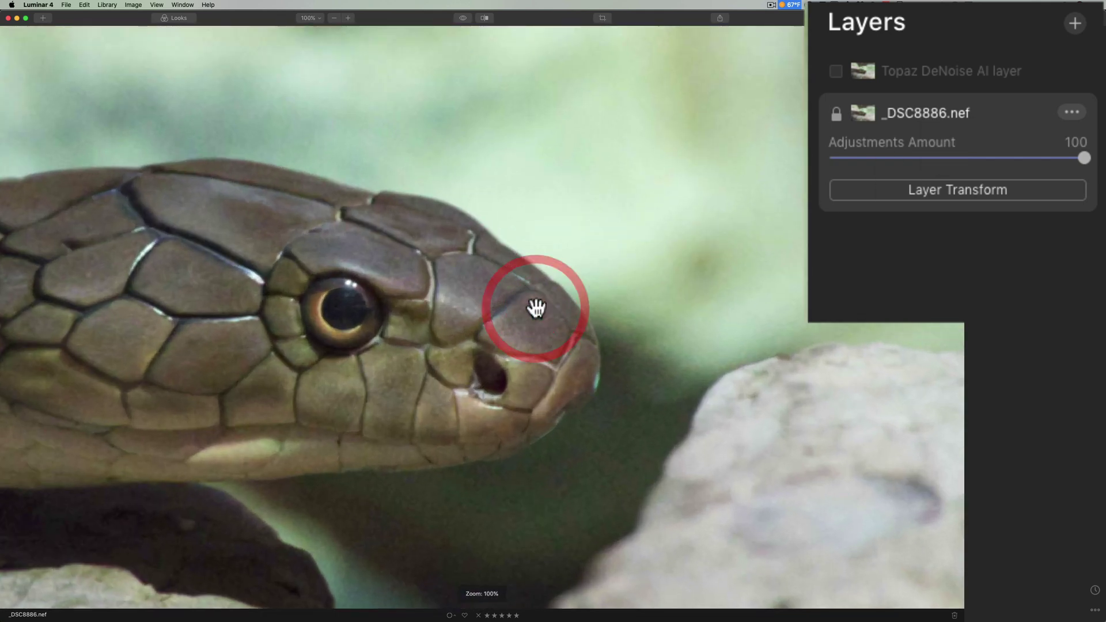
pyautogui.click(632, 284)
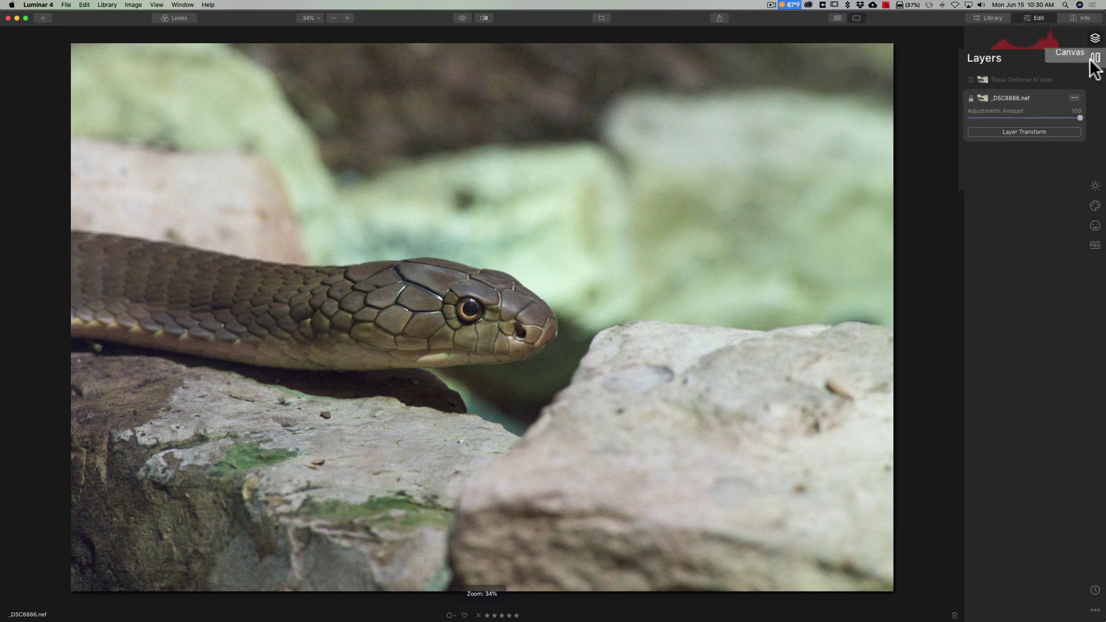
# Step: Set the original layer's white balance to Tungsten
pyautogui.click(1094, 186)
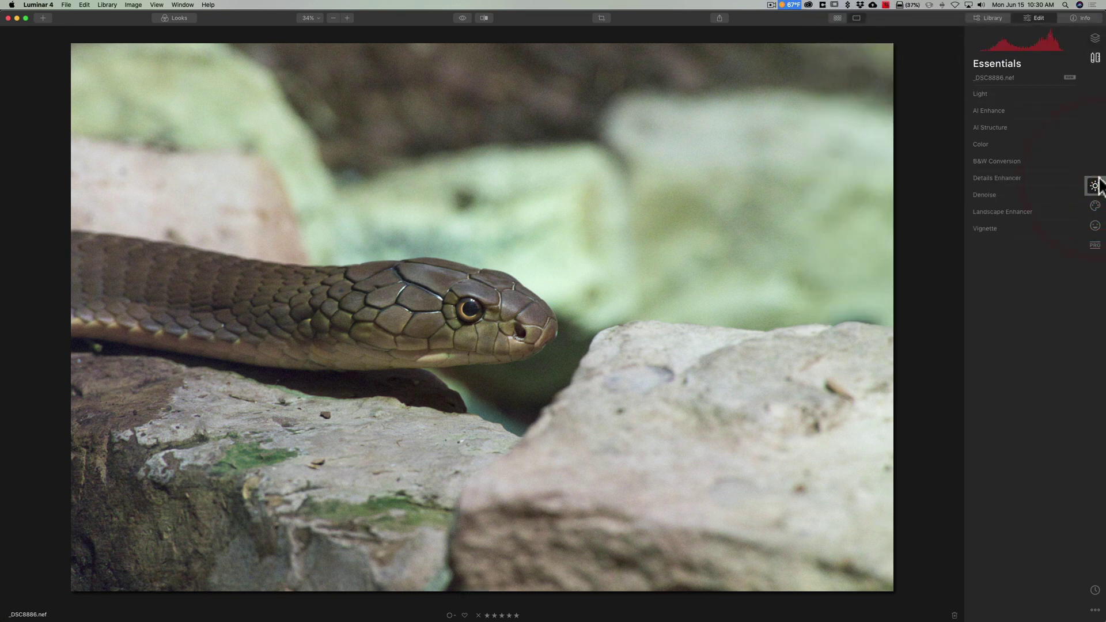
pyautogui.click(1018, 99)
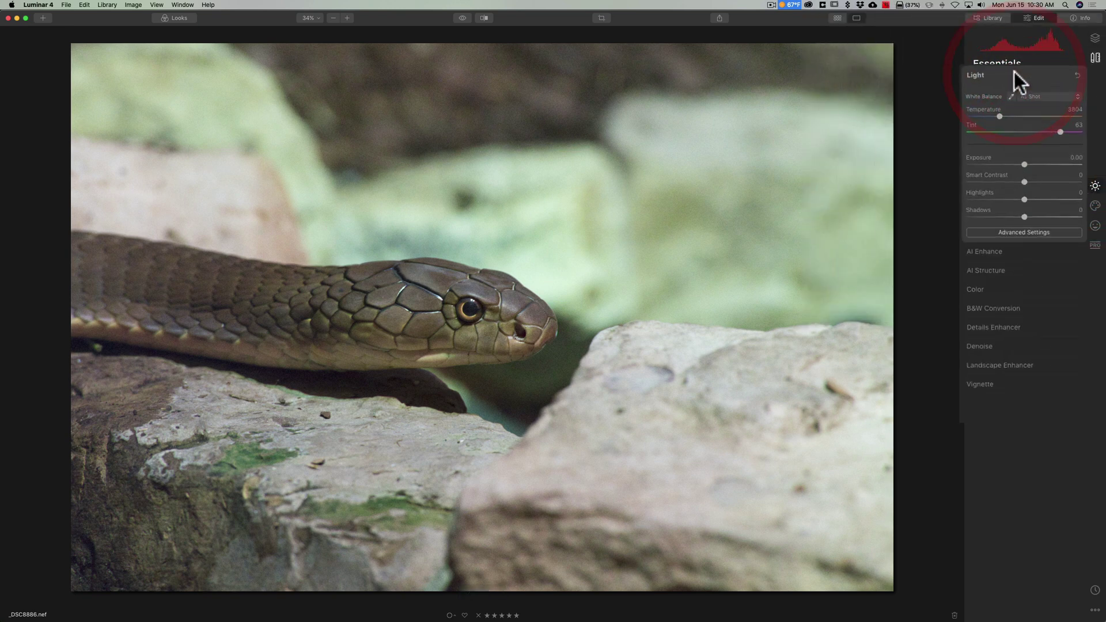
pyautogui.click(1045, 88)
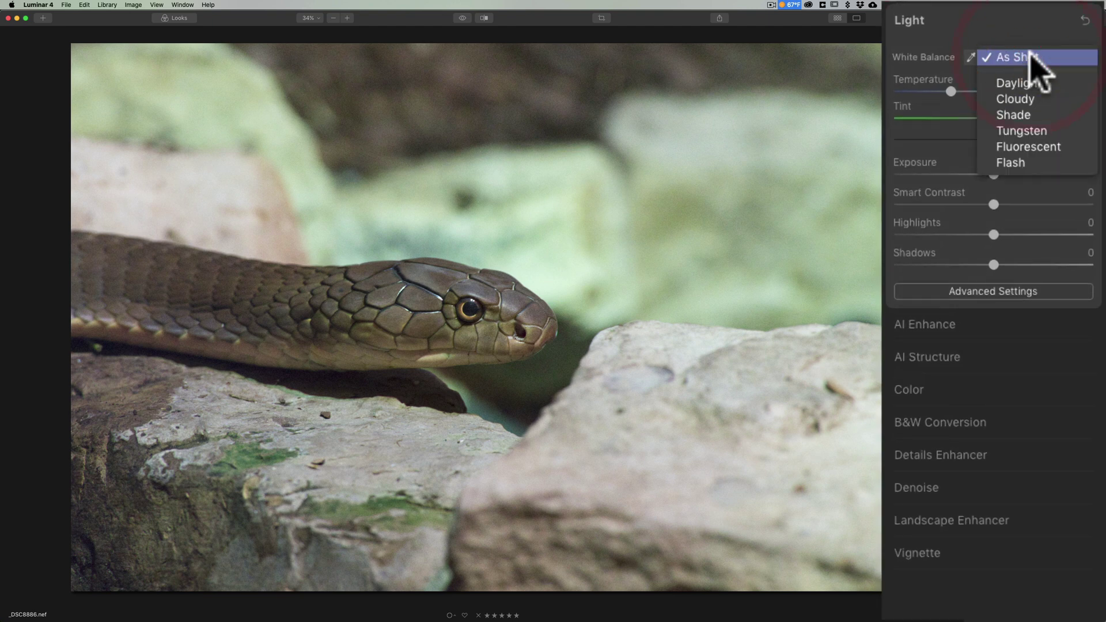
pyautogui.click(1032, 132)
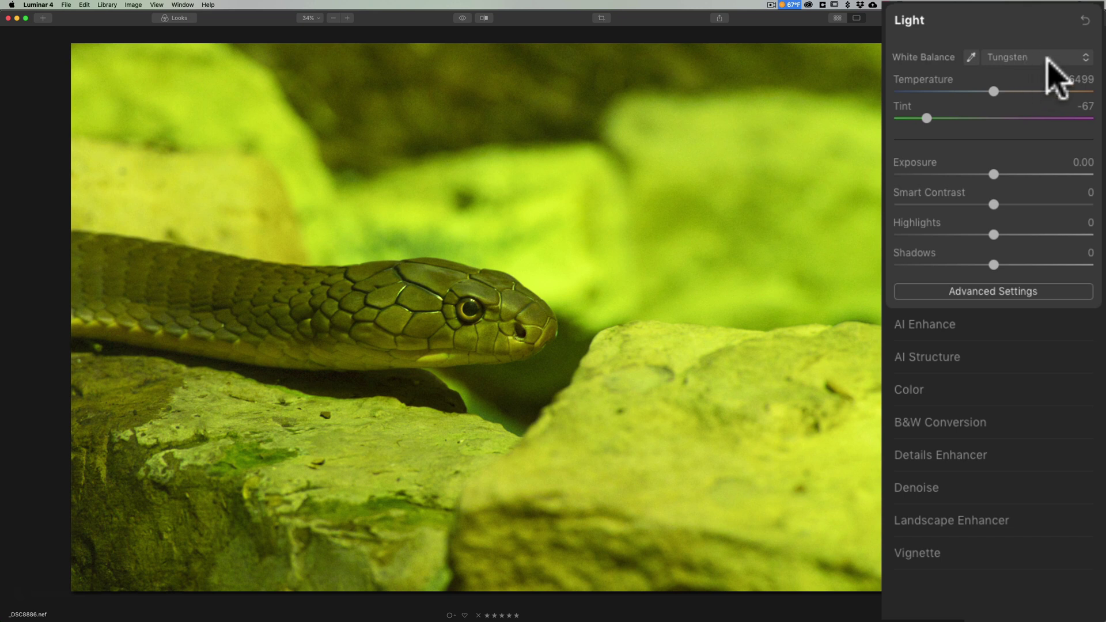
# Step: Apply the Camera Monochrome (Yellow Filter) profile from Advanced Settings
pyautogui.click(977, 295)
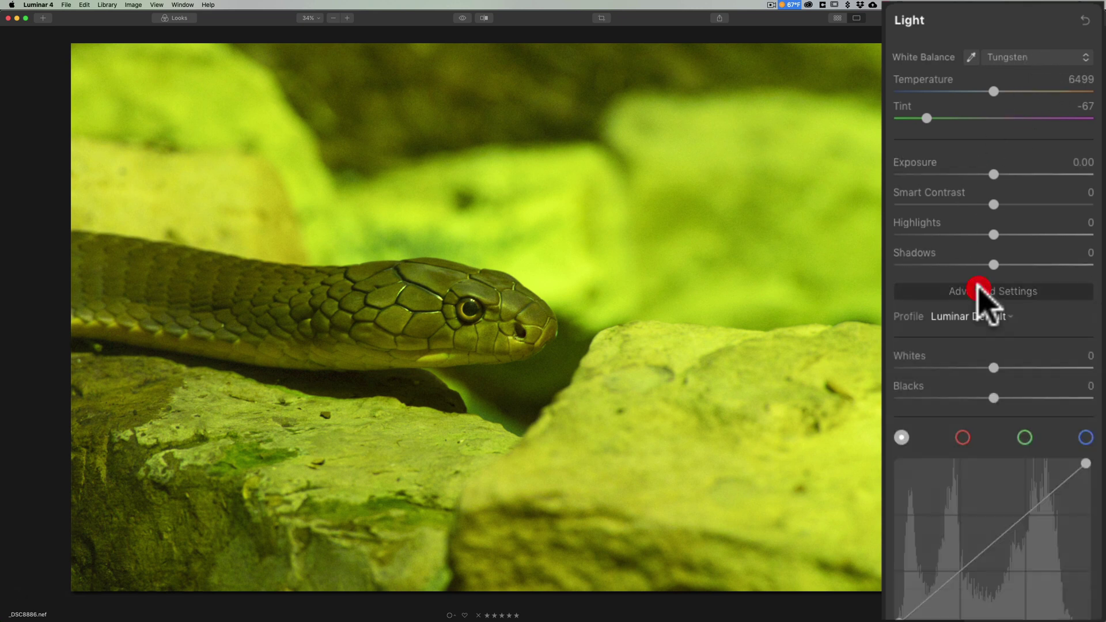
pyautogui.click(957, 317)
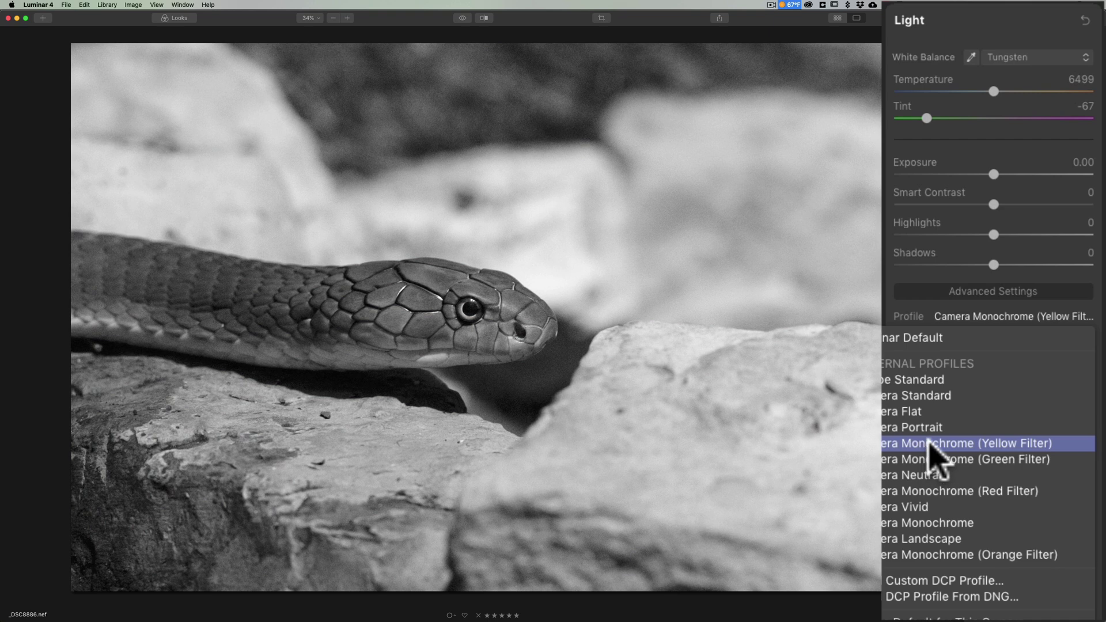
pyautogui.click(928, 445)
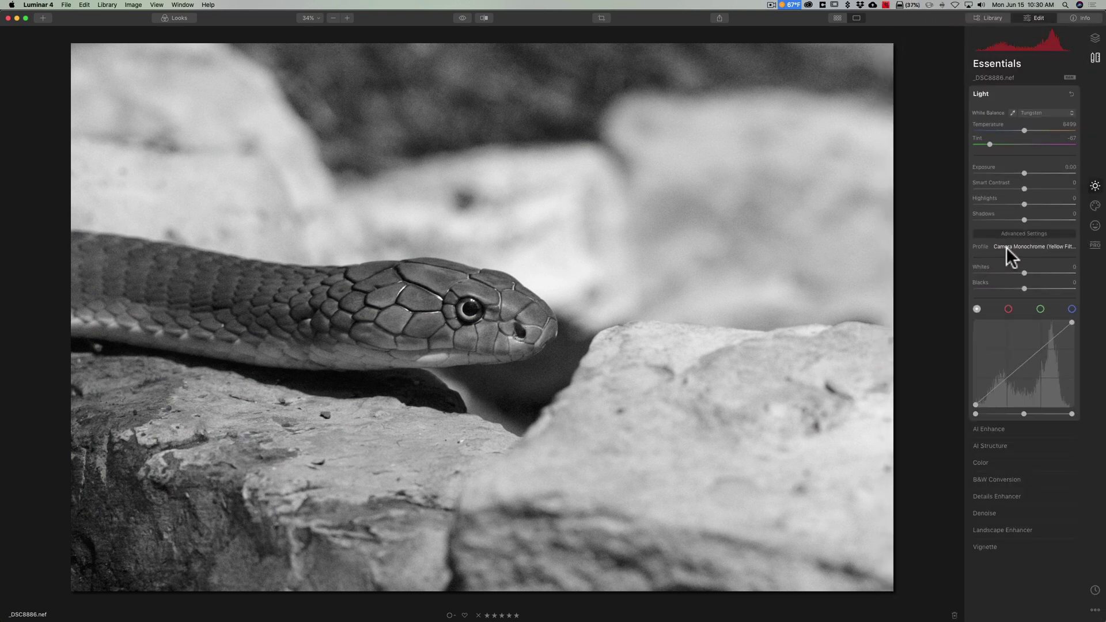
pyautogui.click(1028, 96)
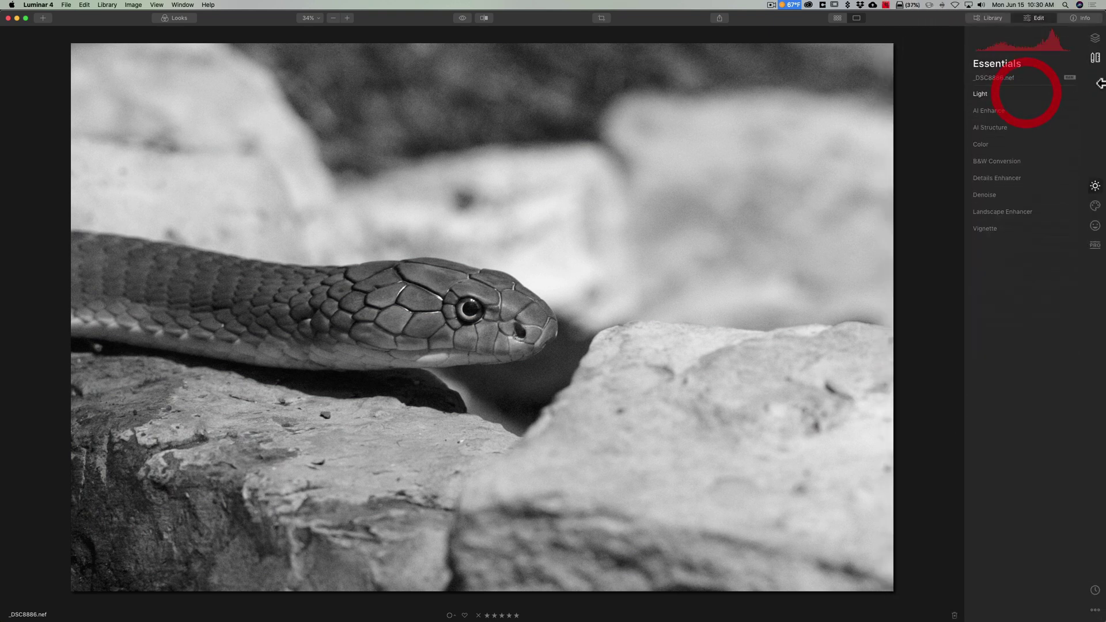
# Step: Re-enable the Topaz DeNoise AI layer in the Layers panel
pyautogui.click(1094, 38)
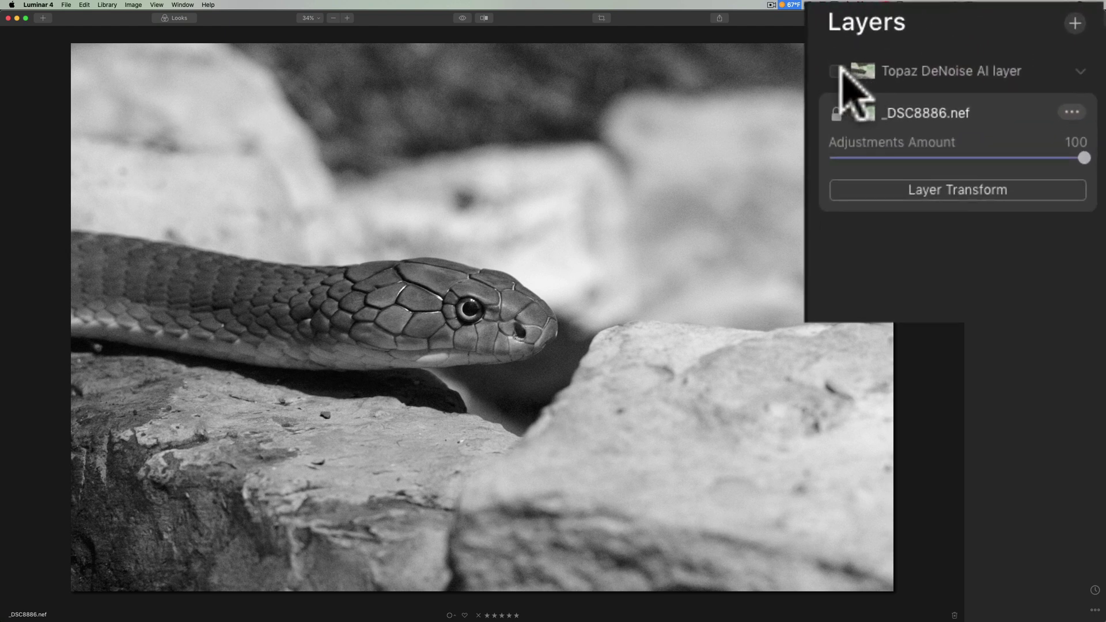
pyautogui.click(862, 69)
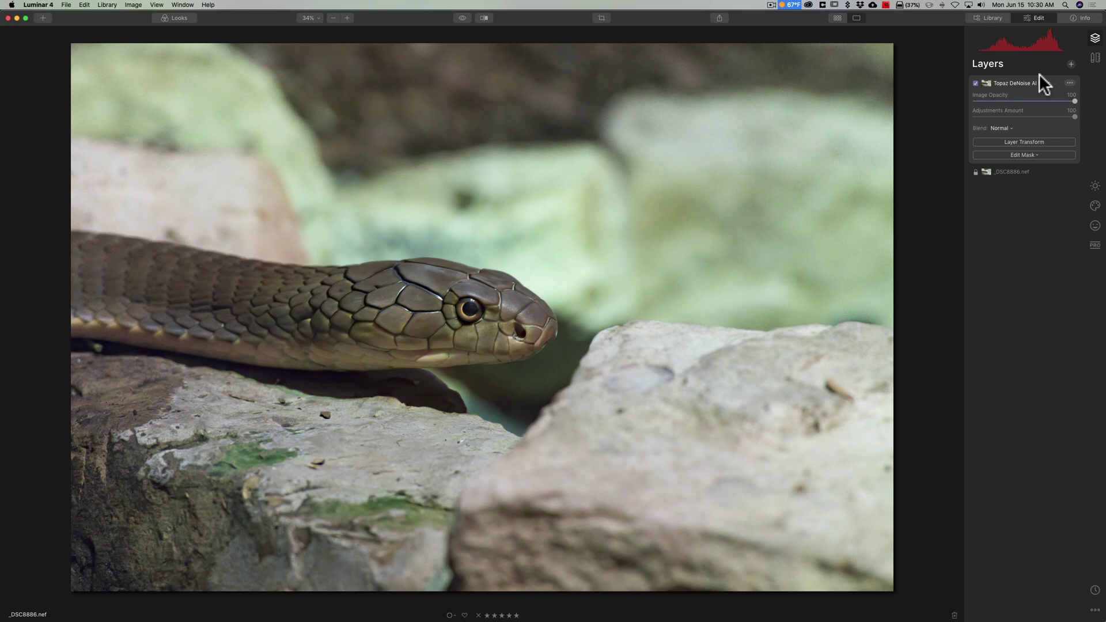
# Step: Expand the Essentials Light section for the Topaz DeNoise AI layer
pyautogui.click(1094, 185)
pyautogui.click(1012, 93)
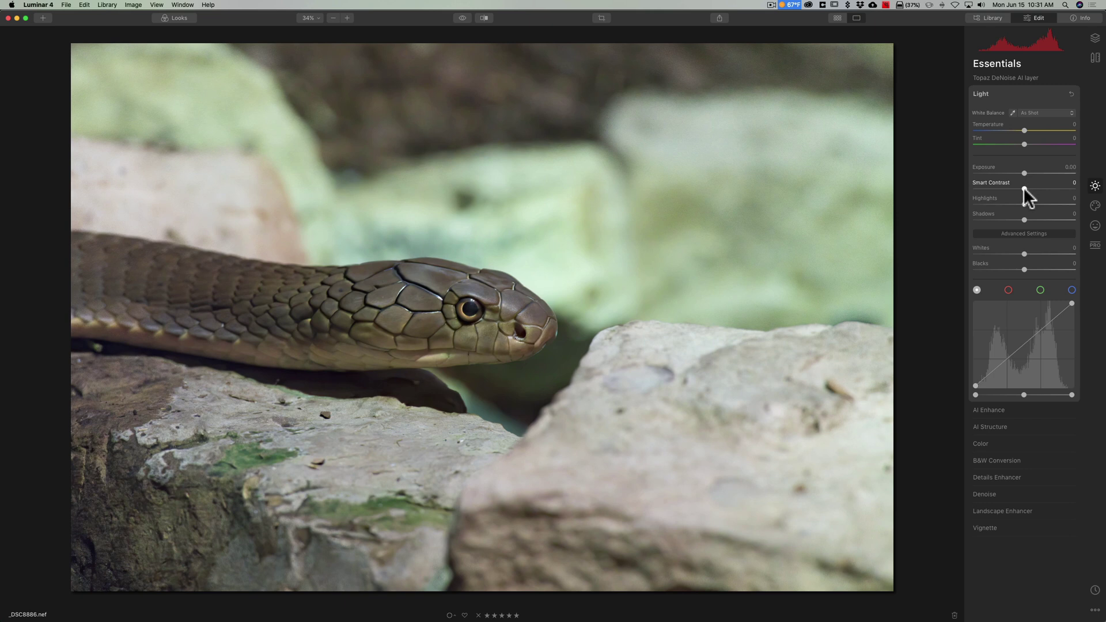
# Step: Set Smart Contrast 18, Highlights -33, Shadows 7, Whites 19, Blacks -8 and Saturation 8
pyautogui.moveTo(1024, 189); pyautogui.dragTo(1019, 269)
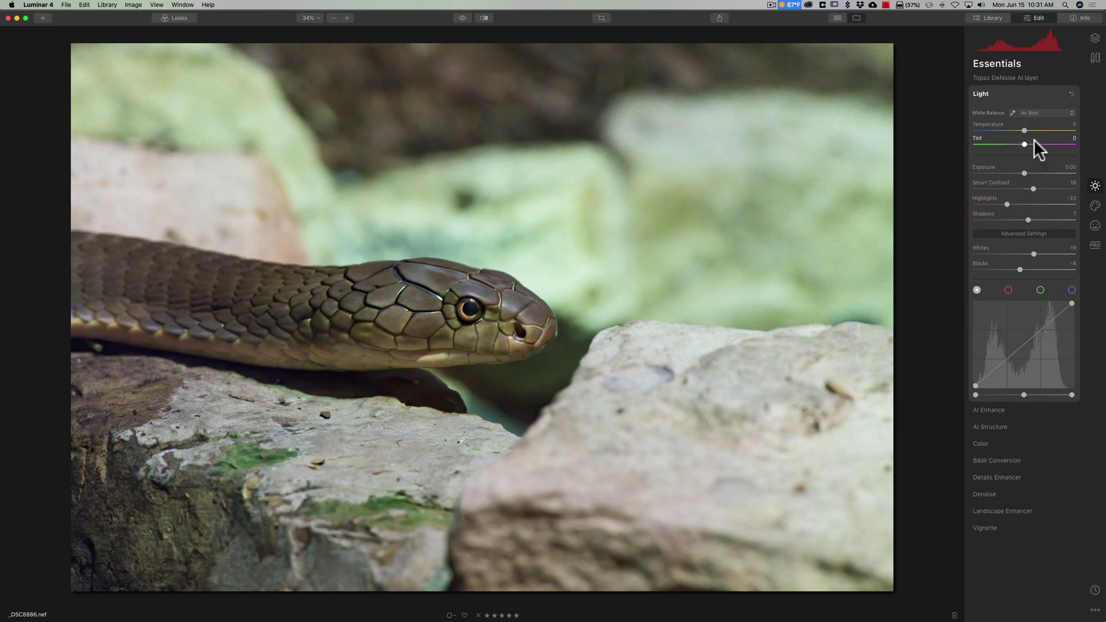
pyautogui.click(1031, 96)
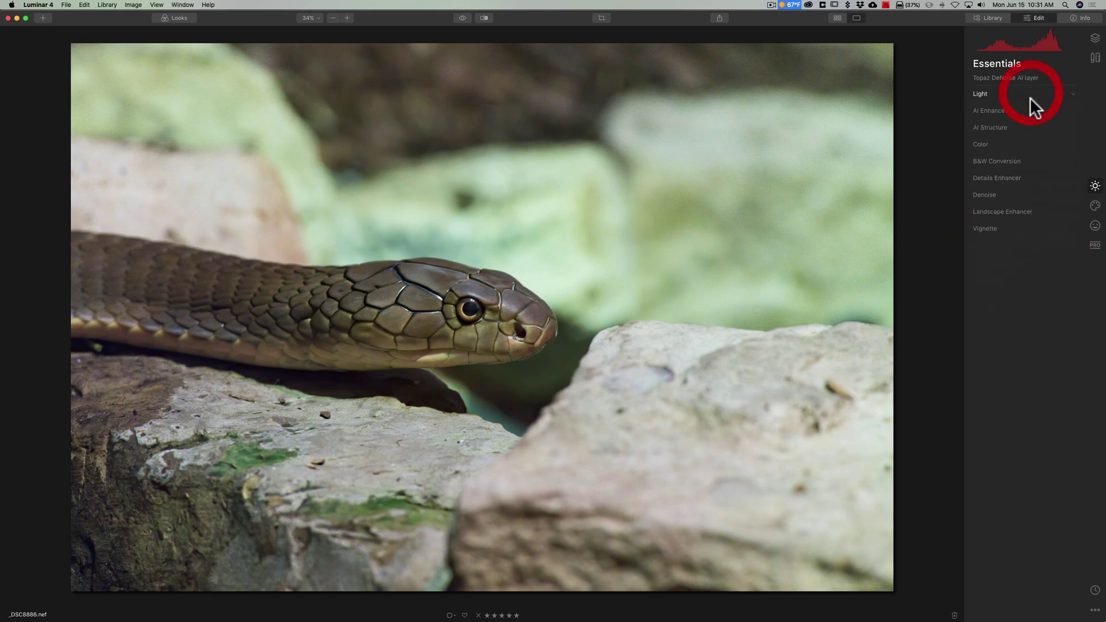
pyautogui.click(1028, 146)
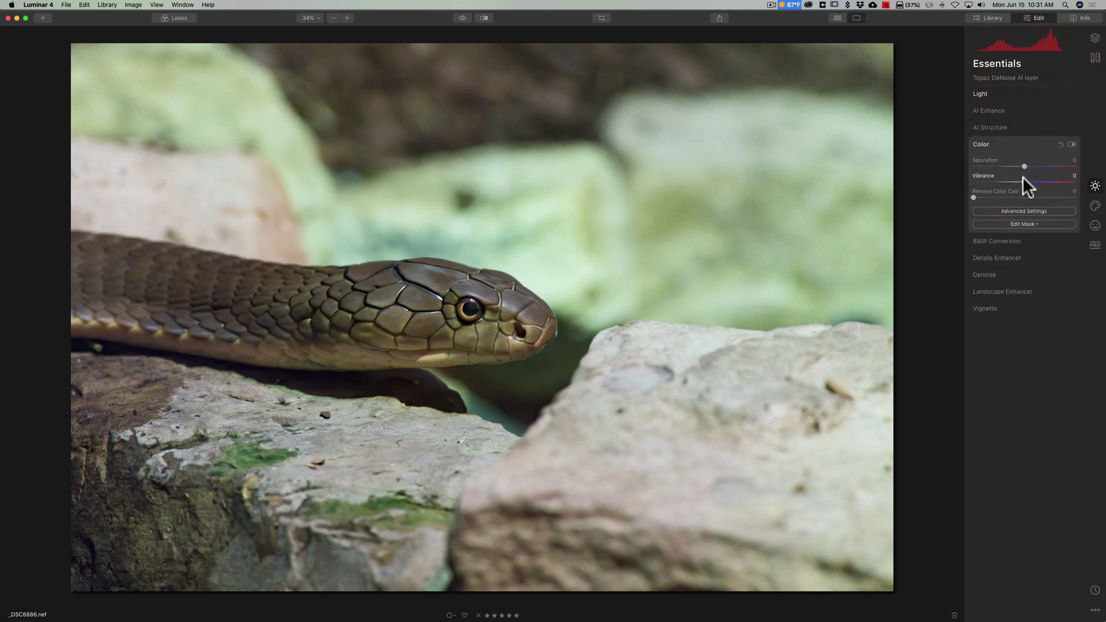
pyautogui.moveTo(1024, 166); pyautogui.dragTo(1028, 166)
pyautogui.click(1028, 142)
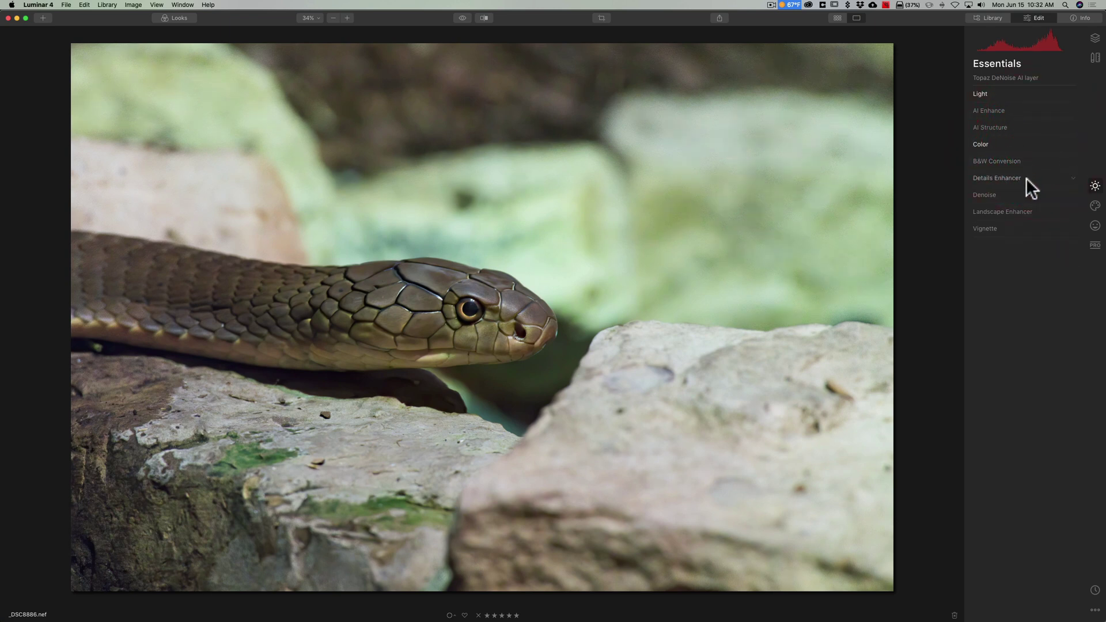
# Step: Set Details Enhancer Small Details to 6 on the DeNoise layer
pyautogui.click(1028, 178)
pyautogui.moveTo(1024, 199); pyautogui.dragTo(1027, 212)
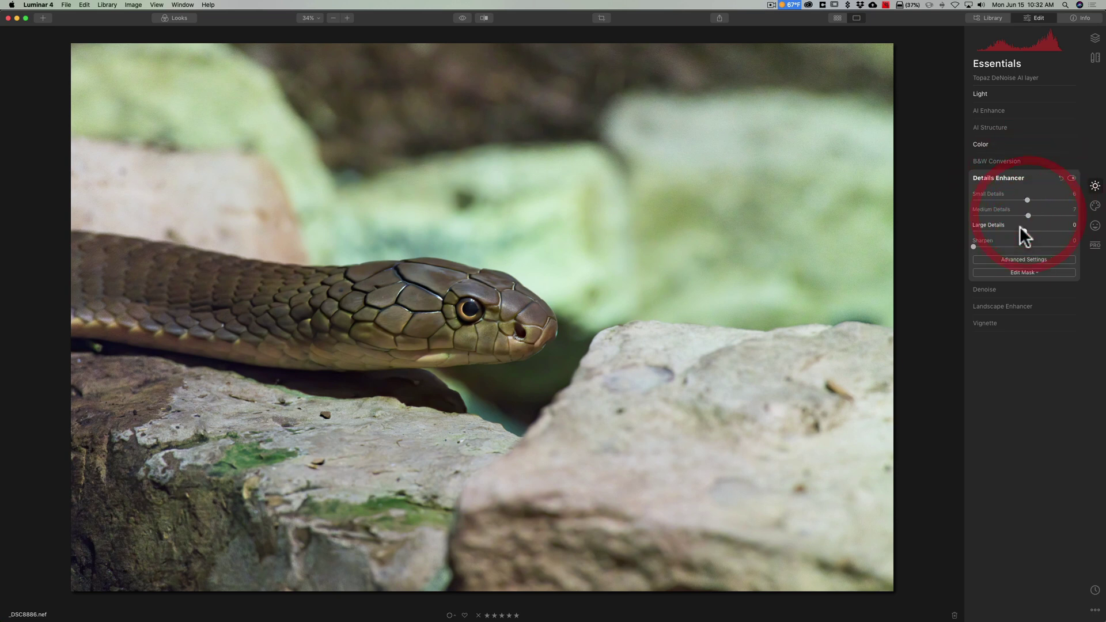
pyautogui.click(1026, 175)
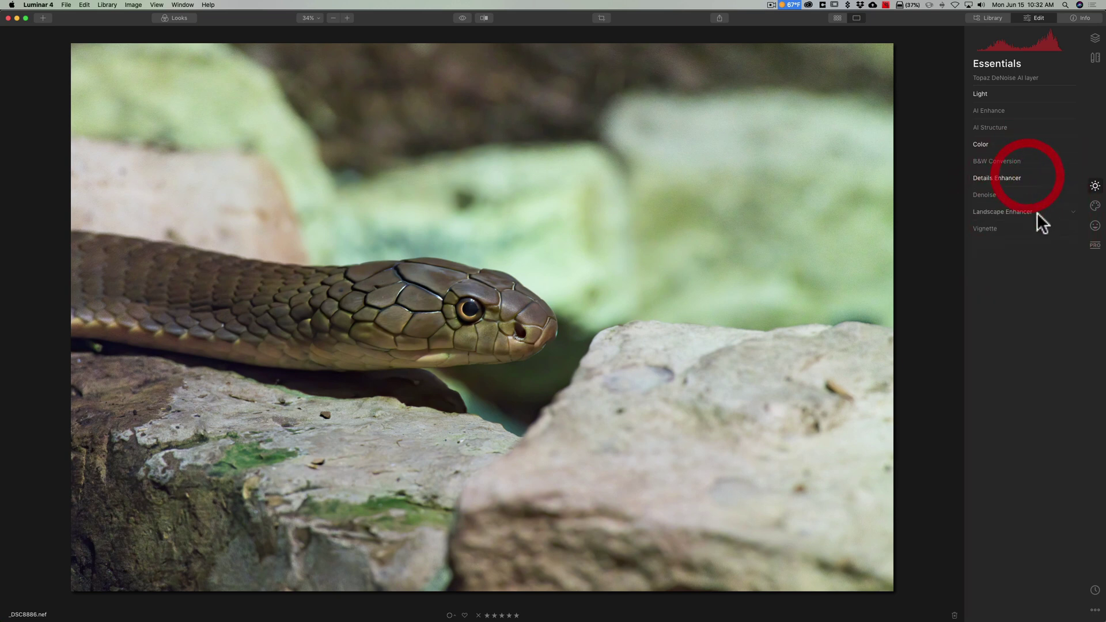
# Step: Darken the image edges with a Vignette Amount of -30
pyautogui.click(1013, 228)
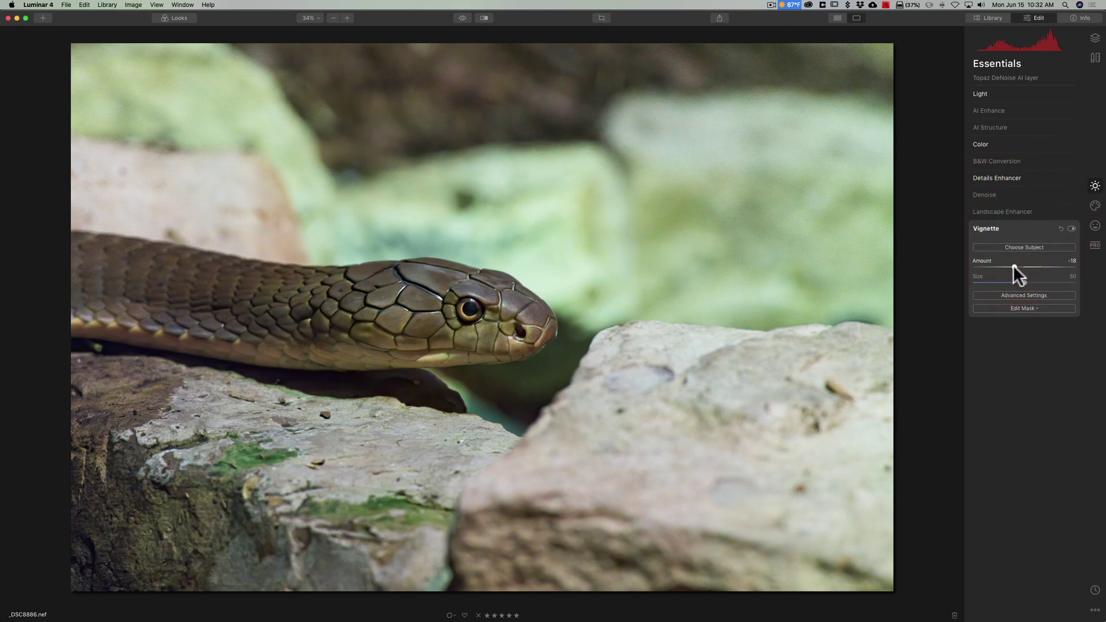
pyautogui.moveTo(1009, 267); pyautogui.dragTo(1007, 266)
pyautogui.click(1021, 227)
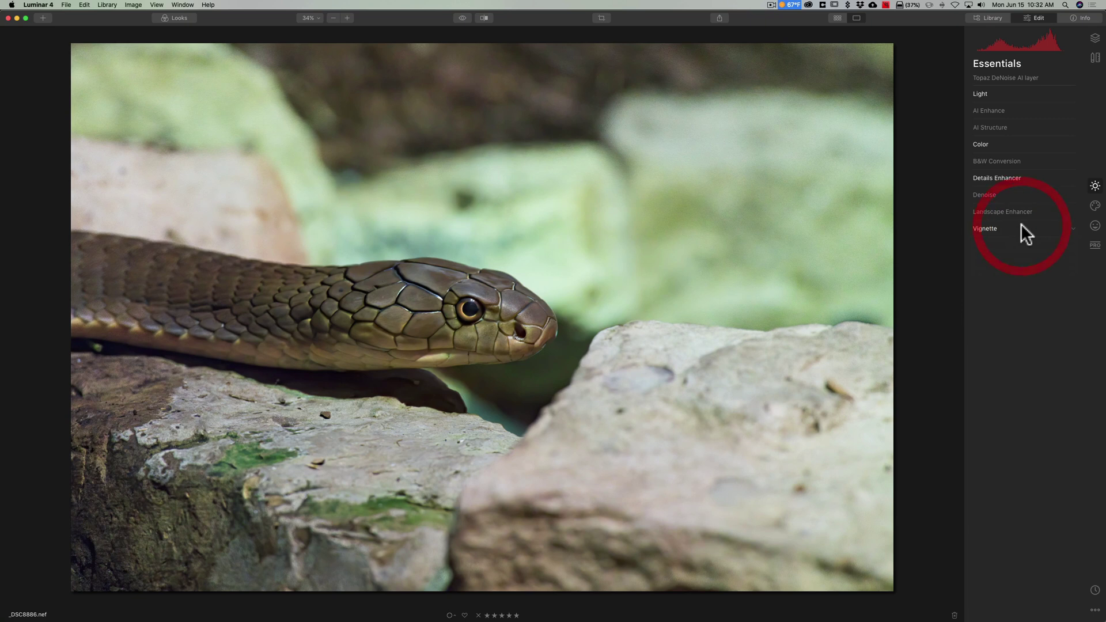